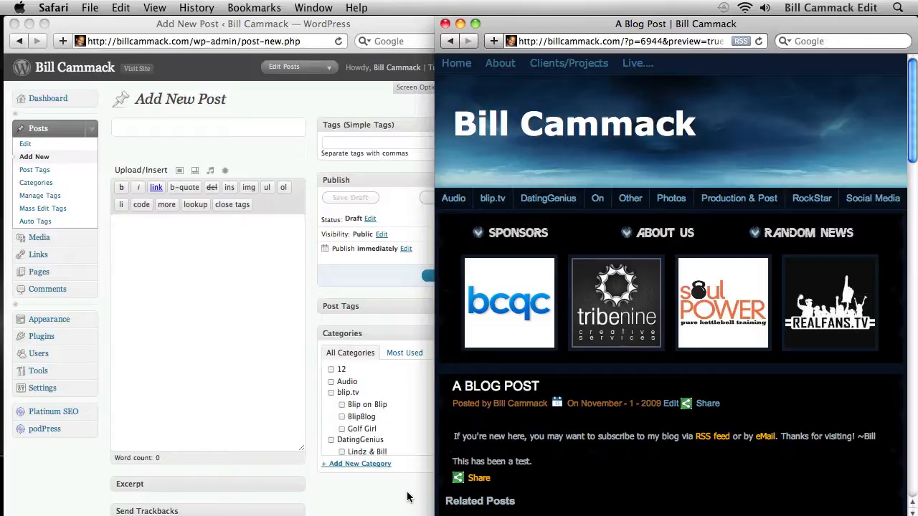
left_click(250, 352)
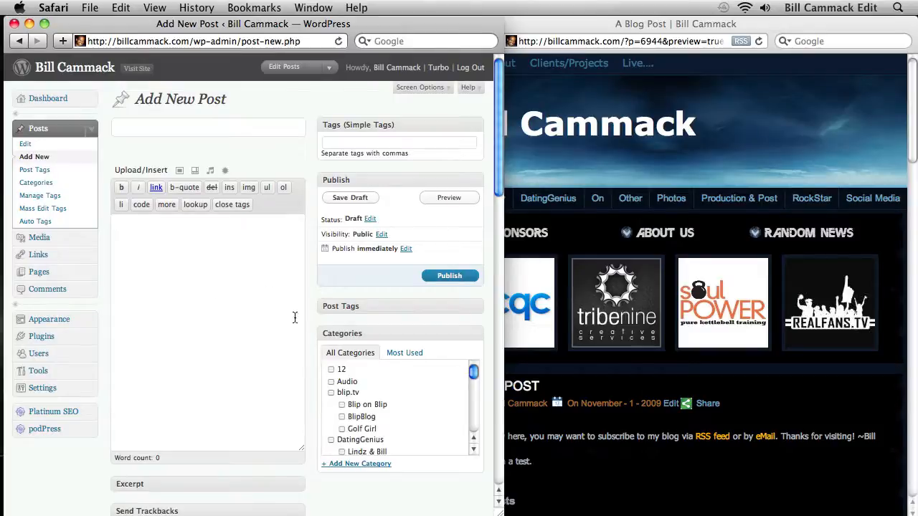
left_click(653, 476)
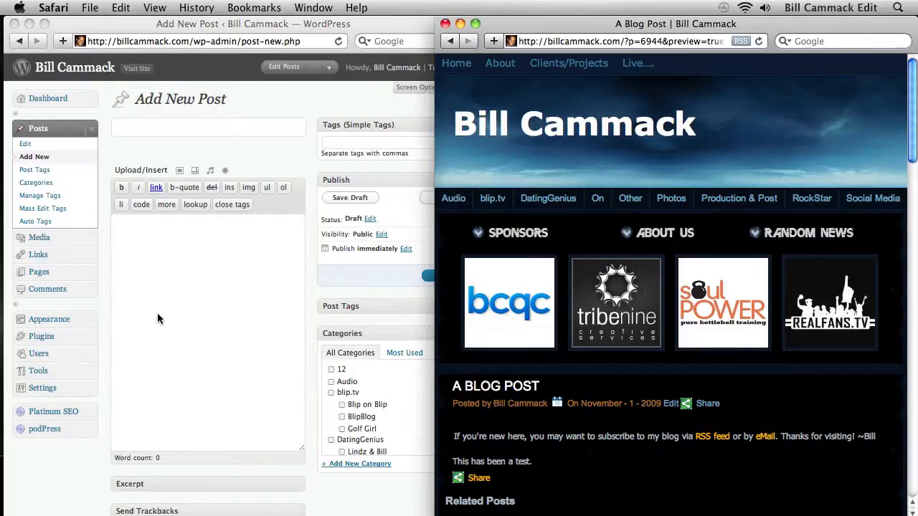
left_click(183, 322)
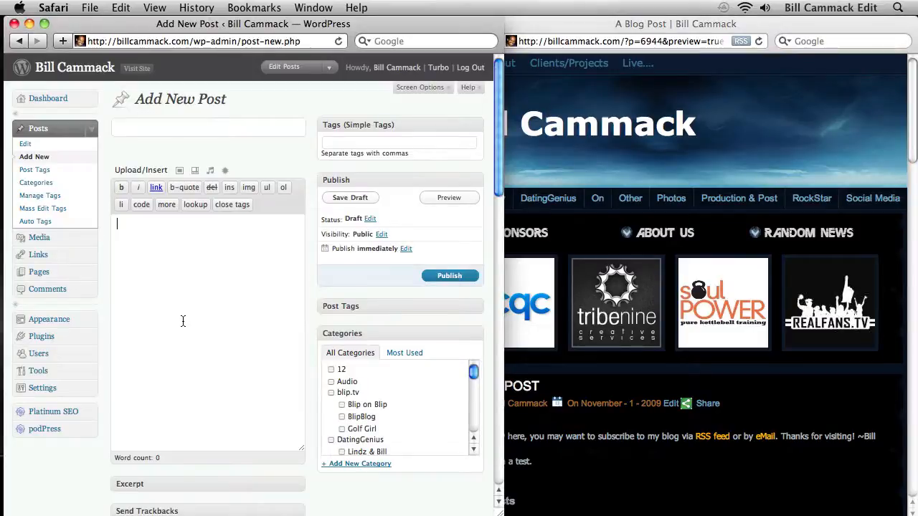
left_click(623, 459)
- Title the new post "Al's blog post" and preview it
left_click(279, 319)
type("Al's blog post")
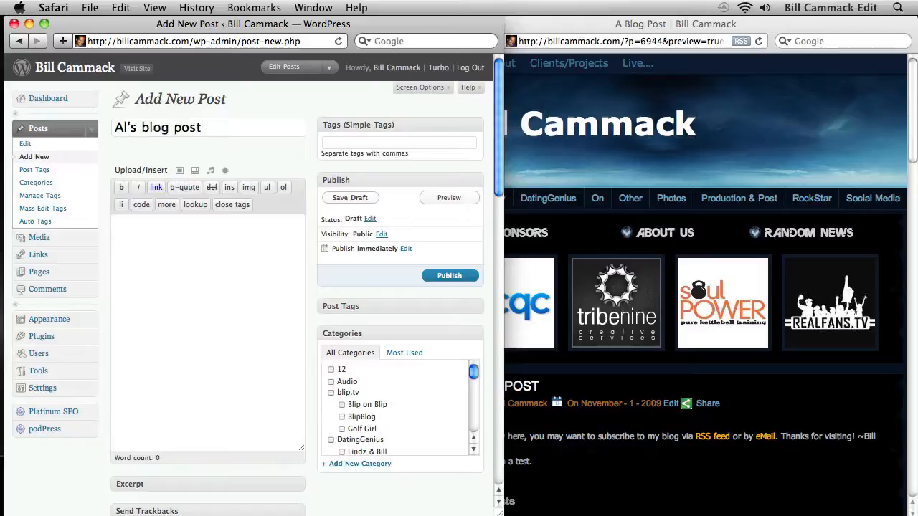
left_click(225, 270)
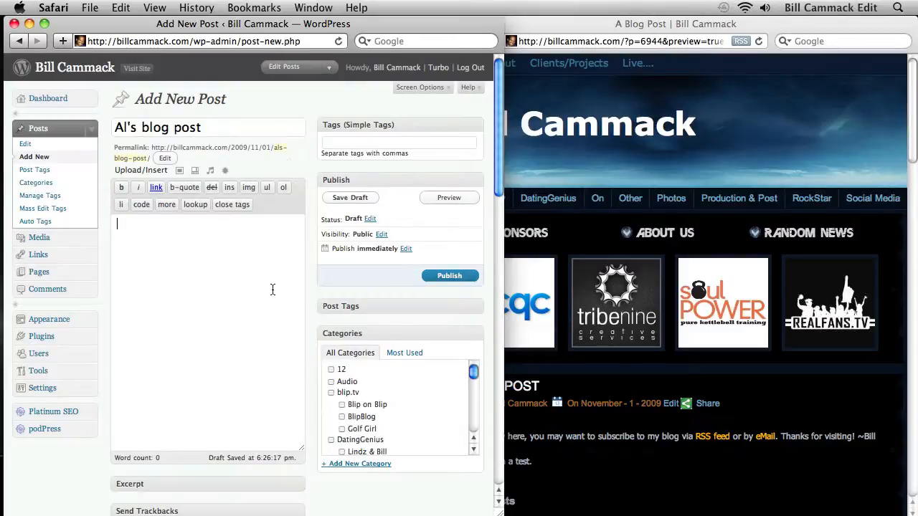
left_click(444, 201)
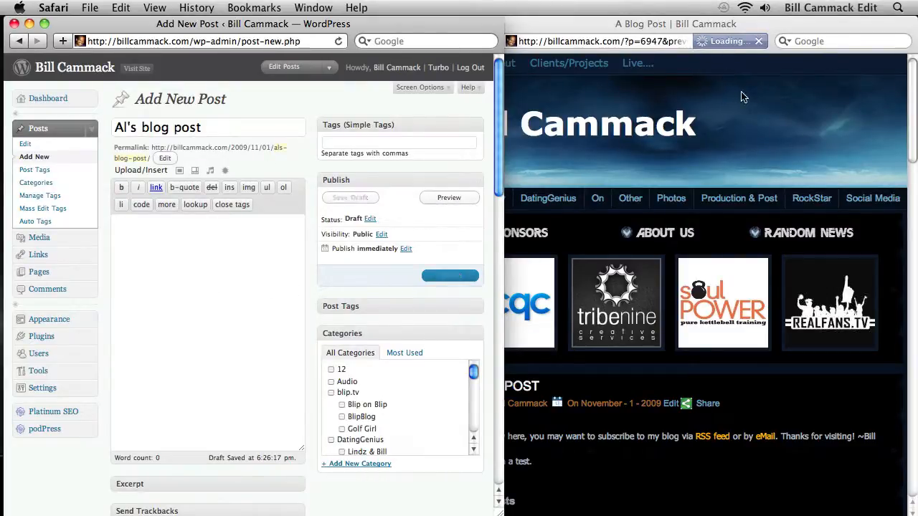
left_click(820, 405)
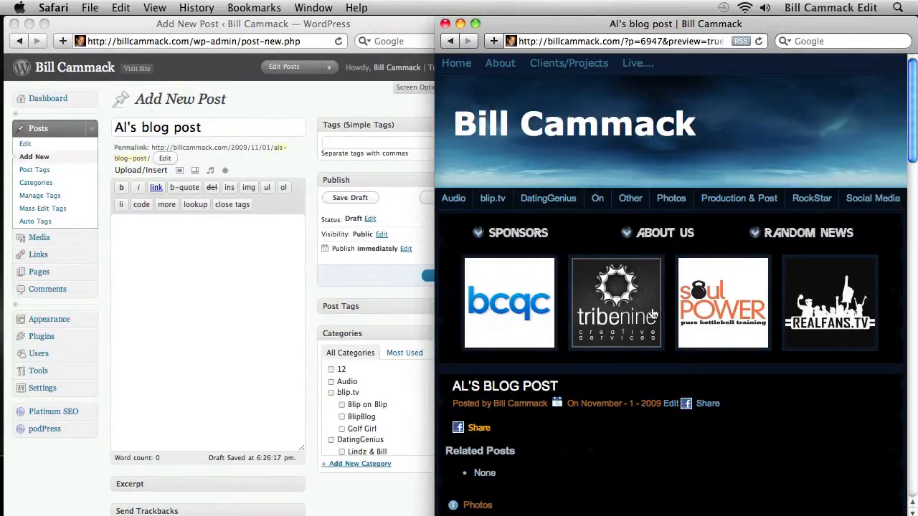
- Look over the previewed post page and the sharing services offered by both of its Share links
scroll(653, 314, "down", 6)
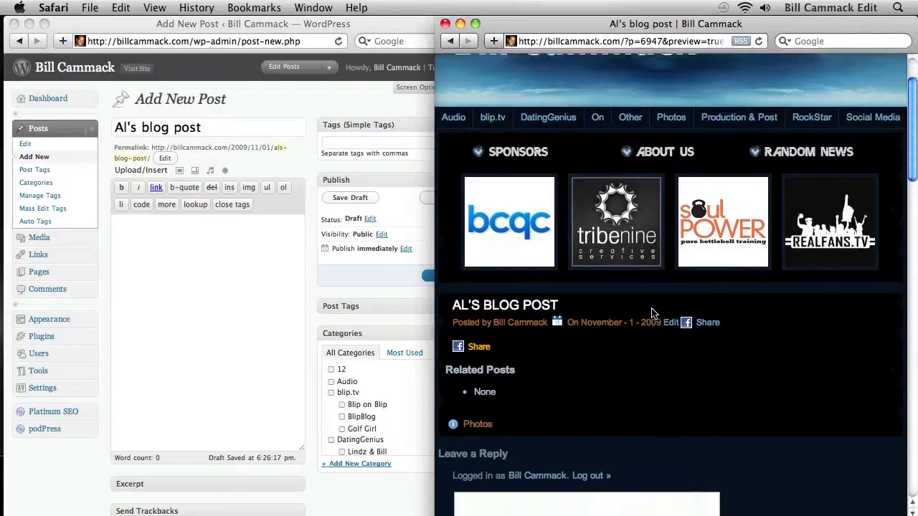
scroll(652, 311, "down", 3)
scroll(651, 311, "up", 10)
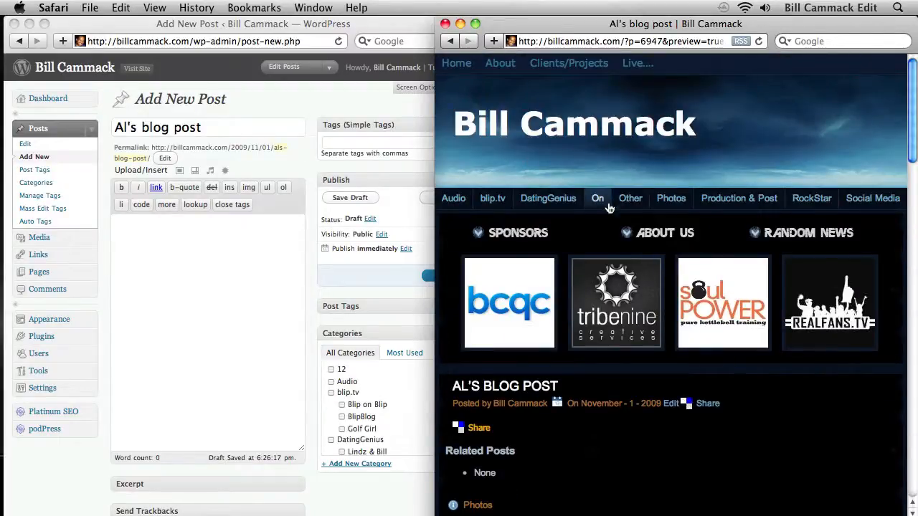
mouse_move(524, 206)
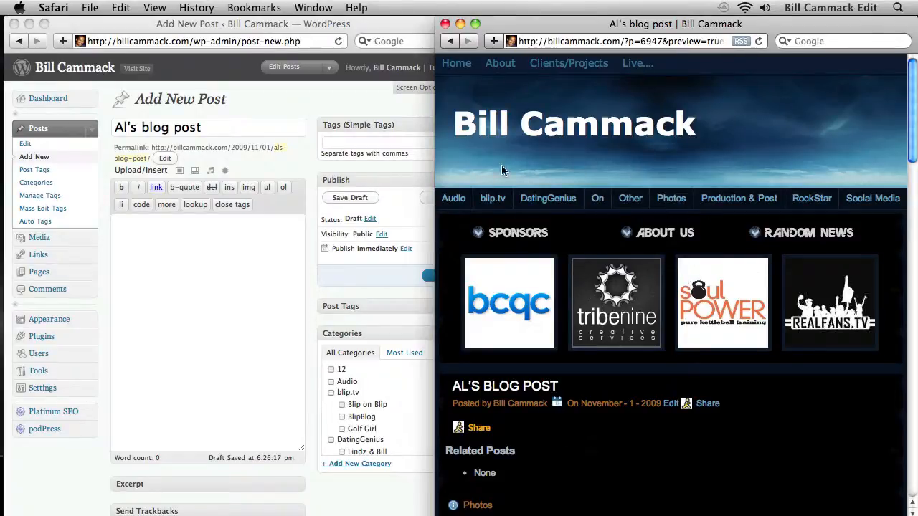
scroll(615, 278, "down", 3)
scroll(616, 278, "down", 3)
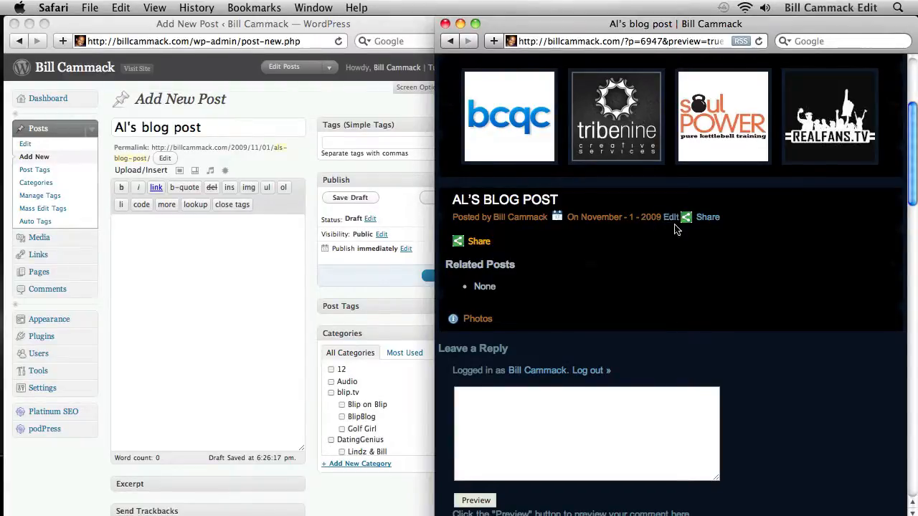
mouse_move(687, 221)
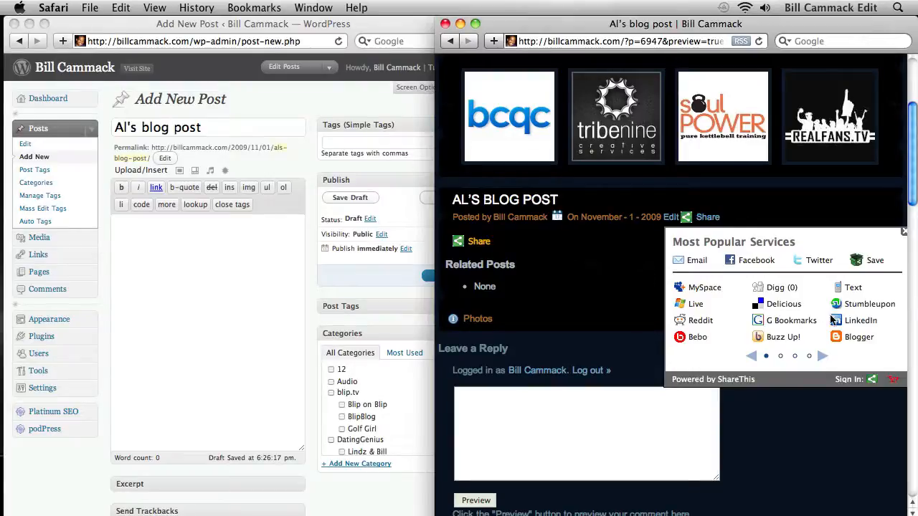
left_click(901, 234)
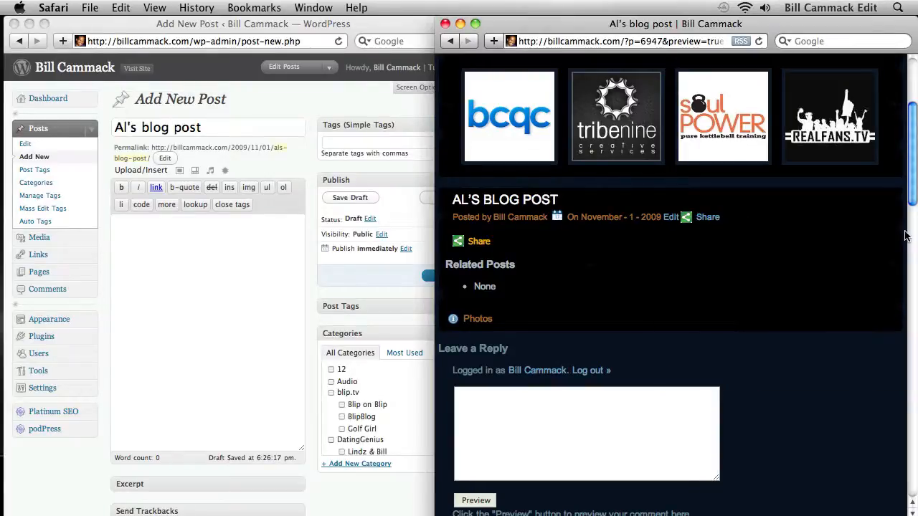
left_click(491, 248)
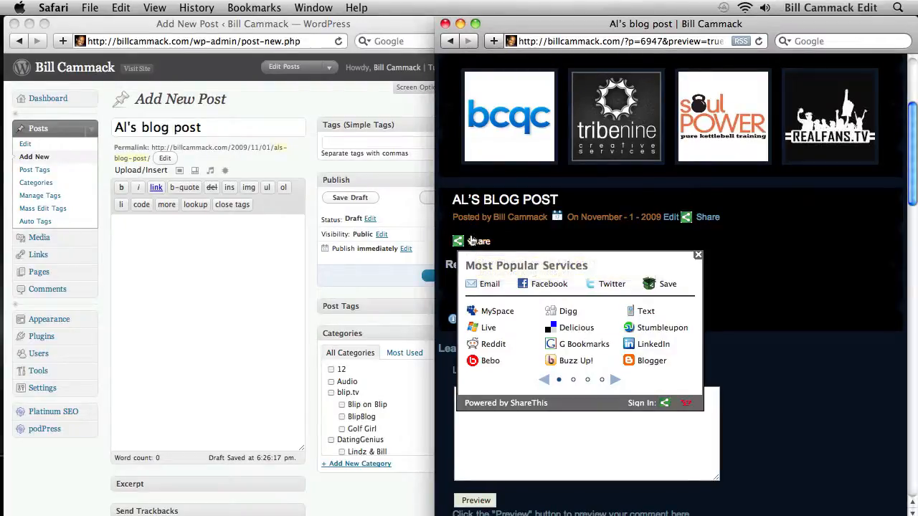
left_click(695, 254)
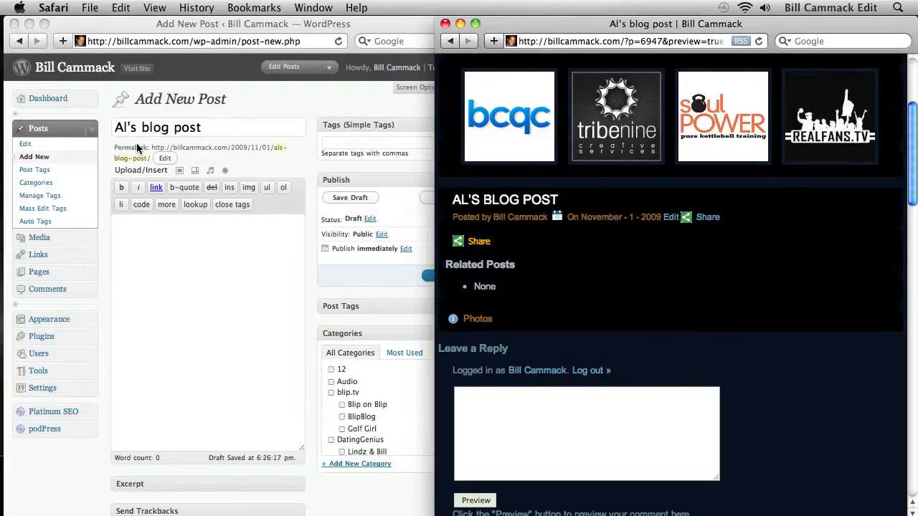
- Write "This is the text to Al's first blog post." as the post body, then check the preview and its Share link
left_click(191, 241)
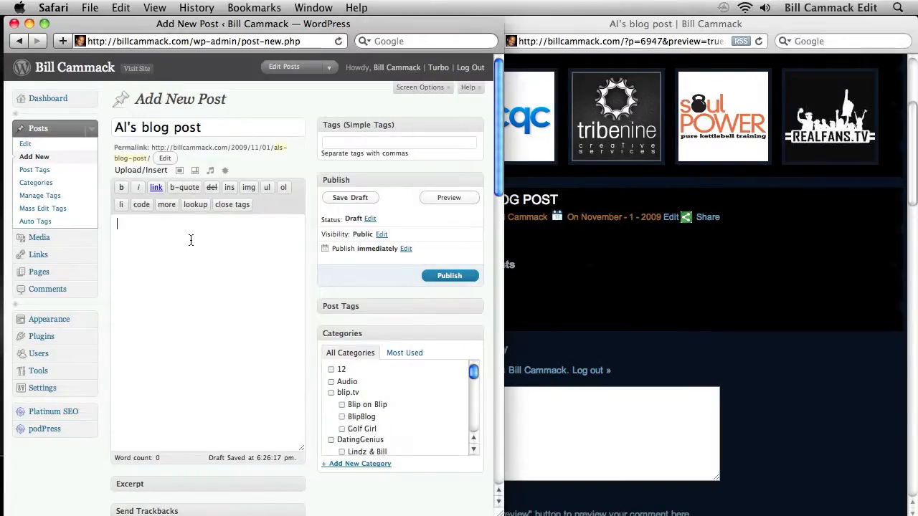
type("This is the tex")
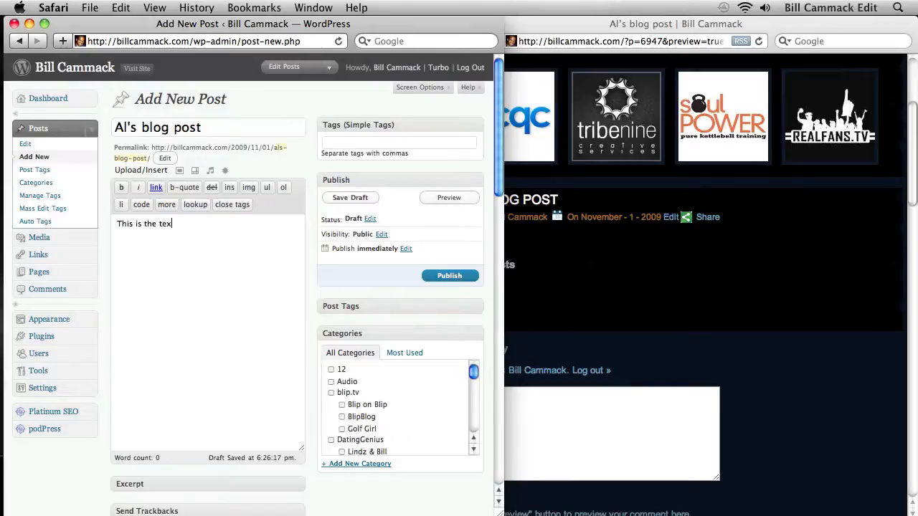
type("t to Al's first blog post.")
left_click(449, 198)
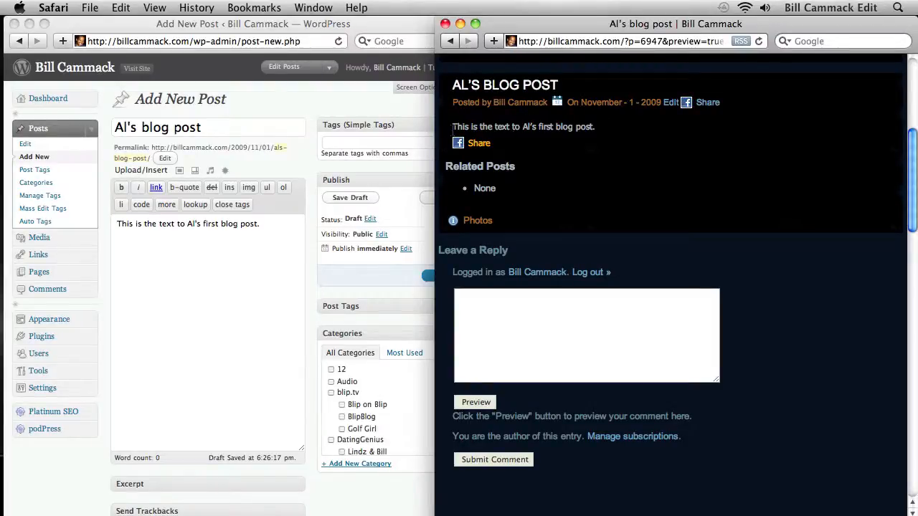
left_click(488, 144)
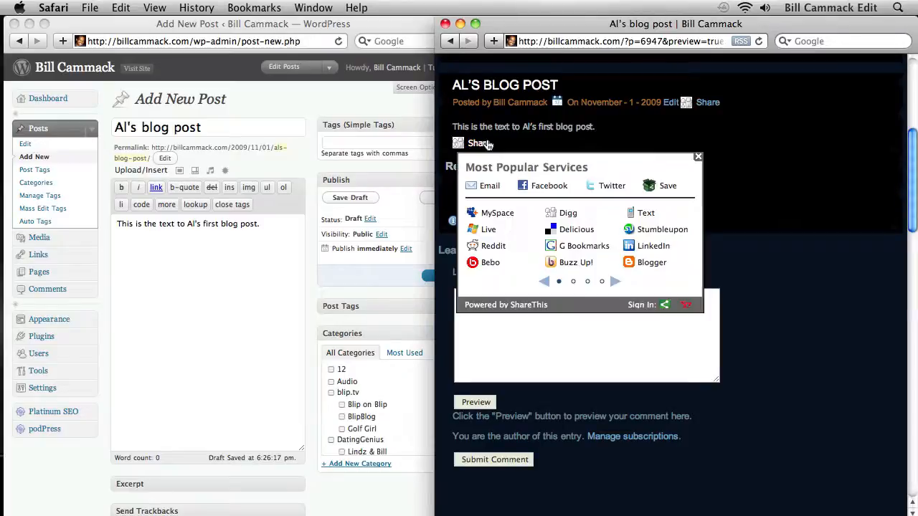
left_click(697, 157)
- Add the paragraph "Al is a fan of the Yankees and he's hoping they win the World Series this year (and every year!) :D" and preview it
left_click(270, 258)
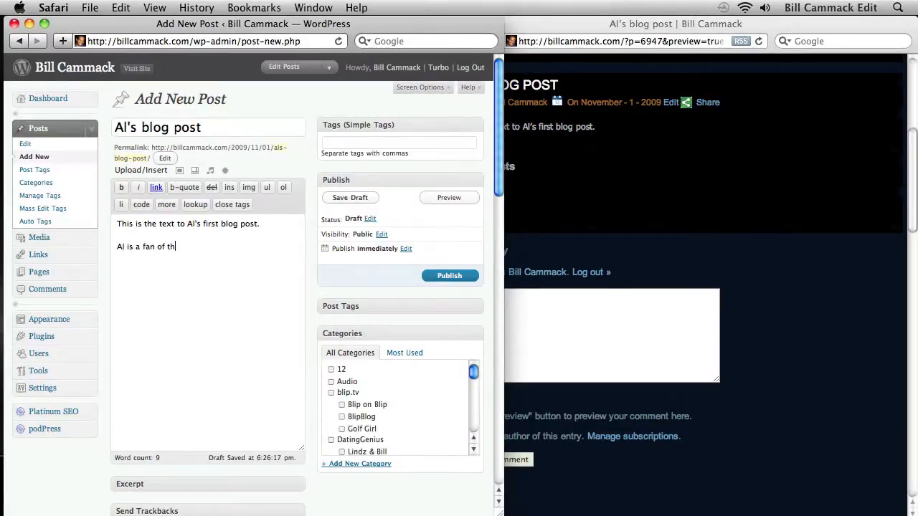
type("e Yankees and he's hoping they win the World Series thi")
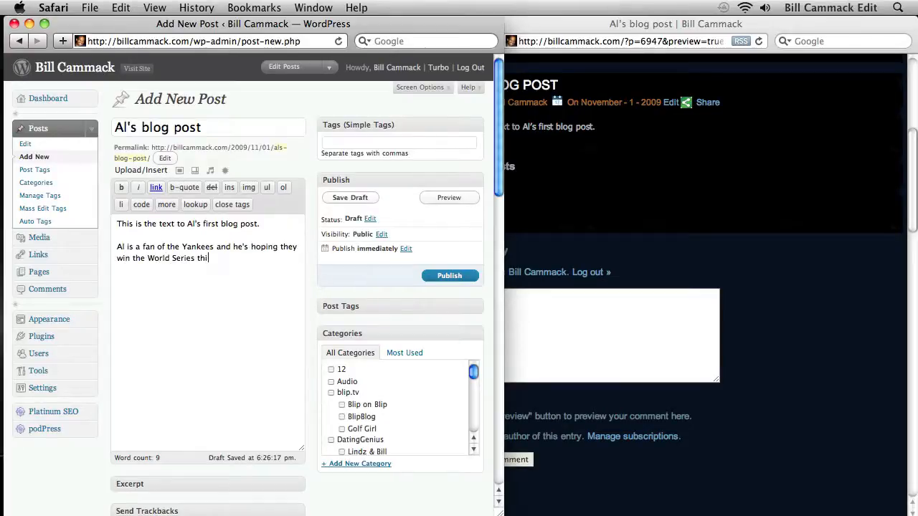
type("year (and every year!) :D")
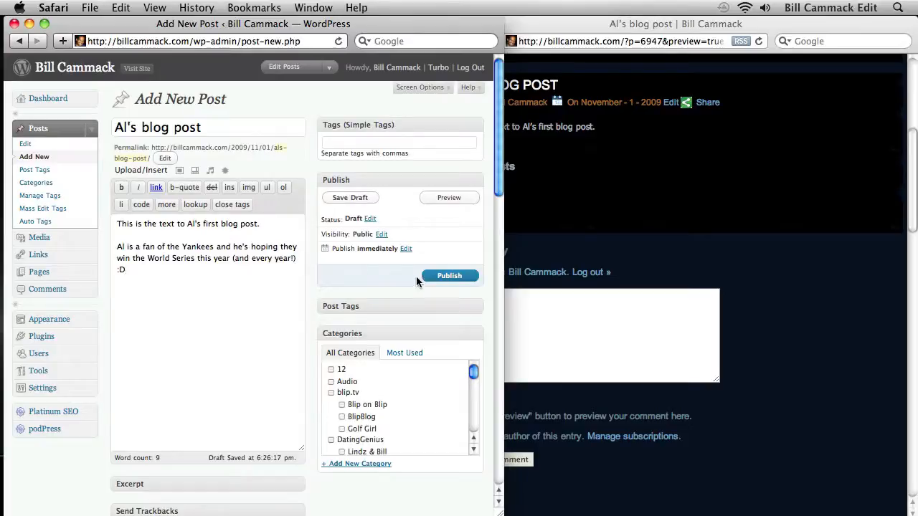
left_click(449, 198)
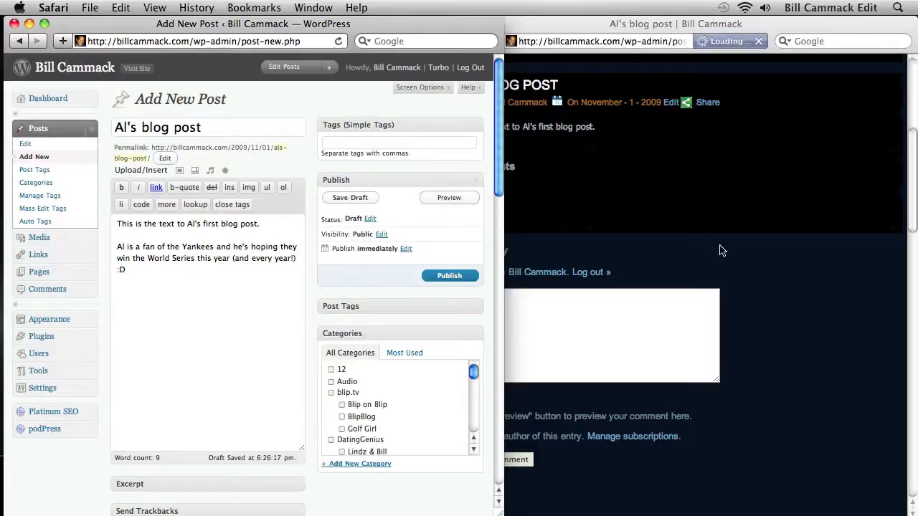
left_click(764, 275)
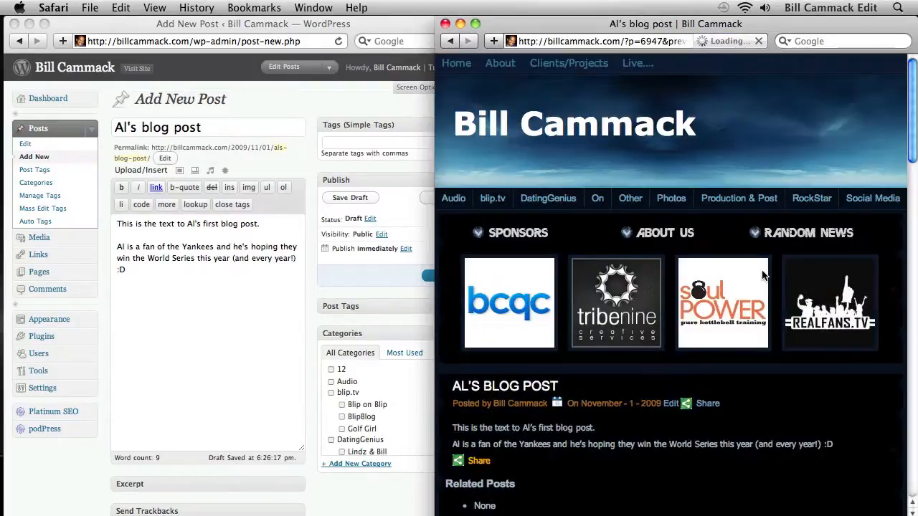
scroll(764, 276, "down", 5)
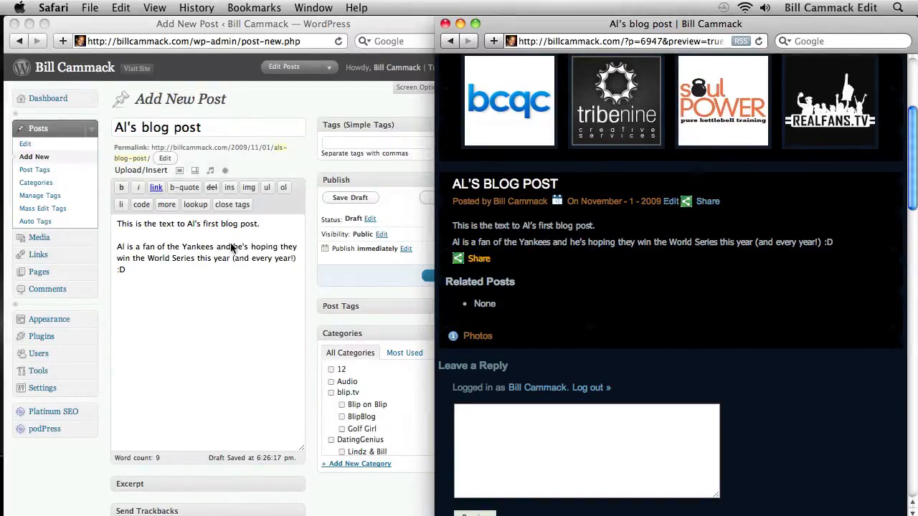
left_click(164, 258)
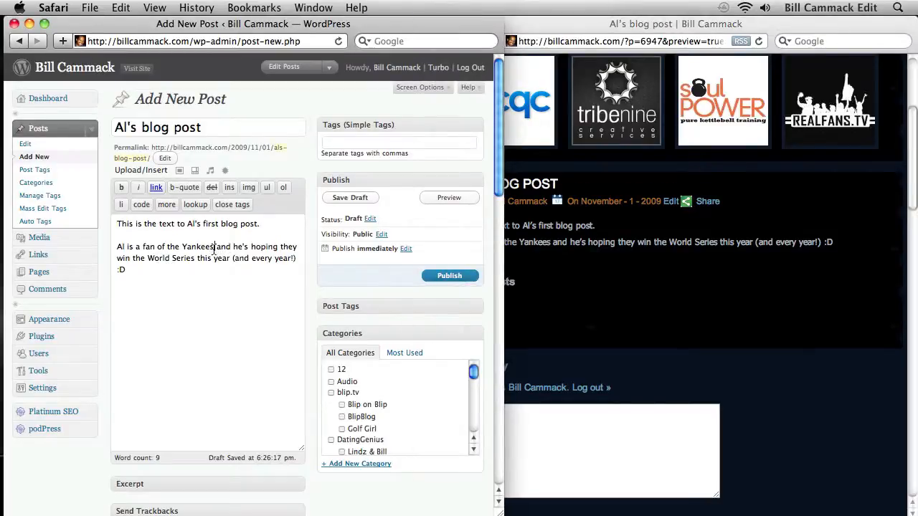
left_click_drag(214, 247, 167, 251)
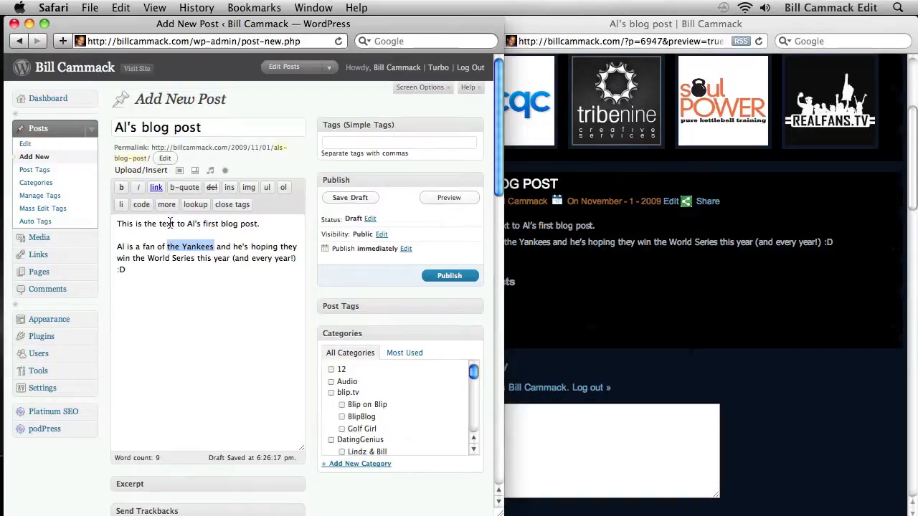
left_click(156, 188)
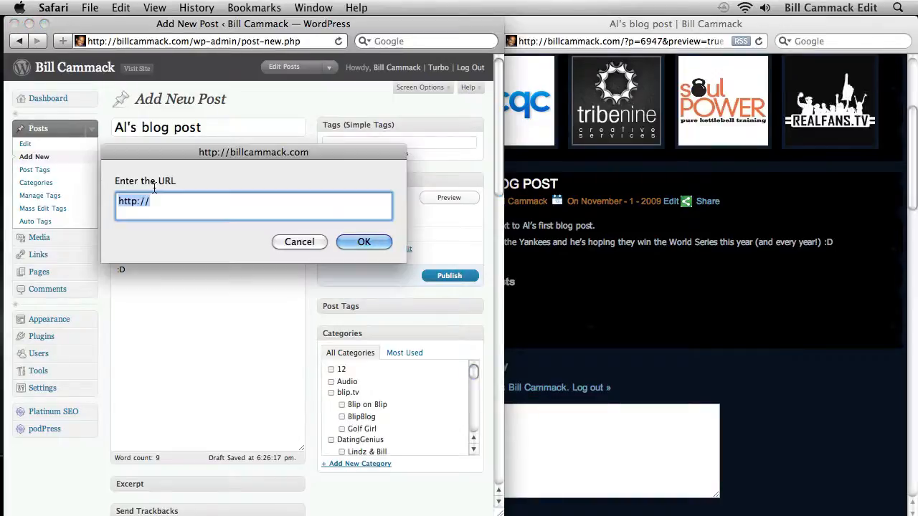
left_click(182, 202)
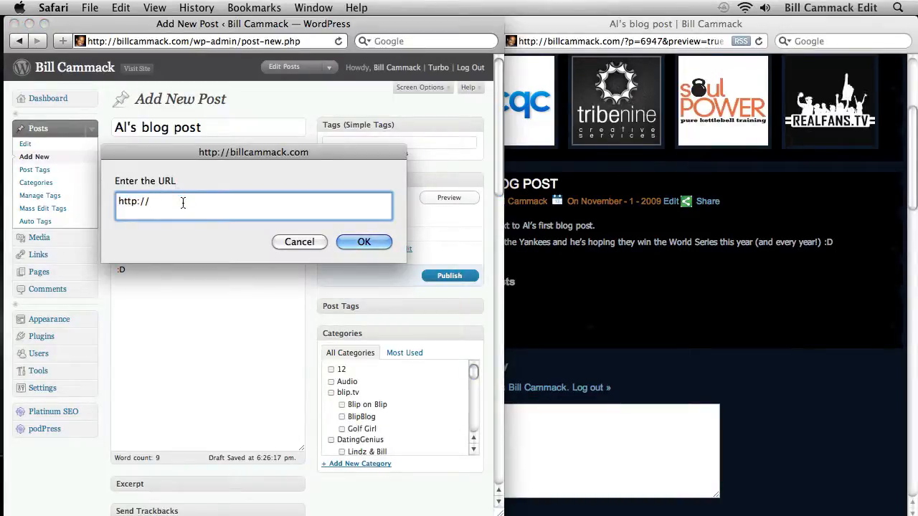
type("yankees.com")
left_click(355, 241)
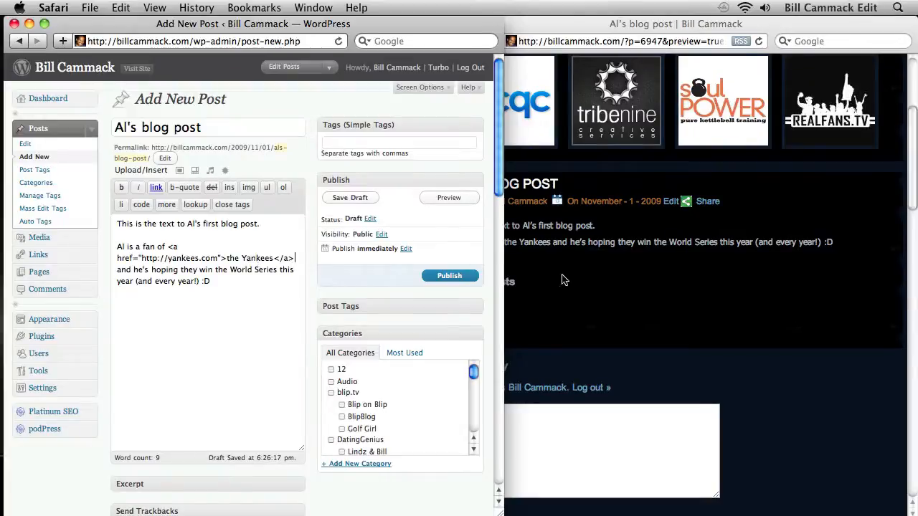
left_click(449, 199)
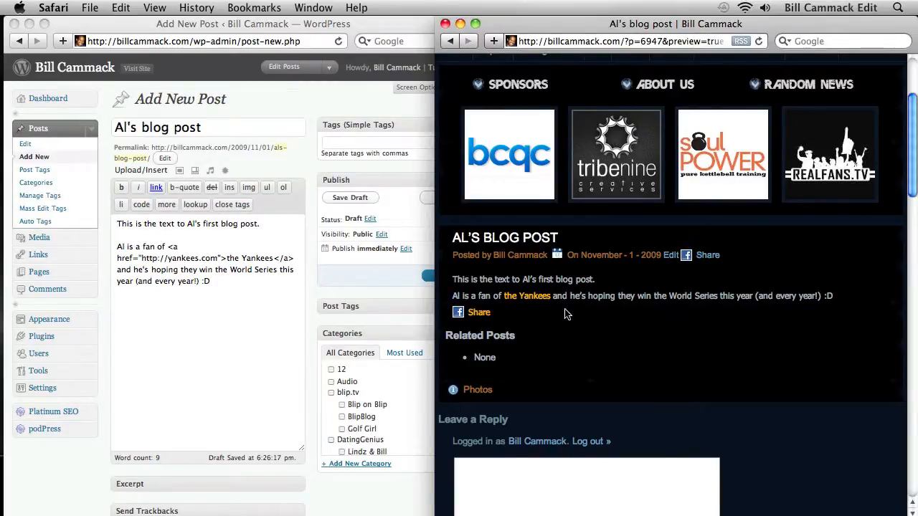
- Test the Yankees link in the preview by opening it in a new window, closing that window, and following it in the same window
right_click(536, 302)
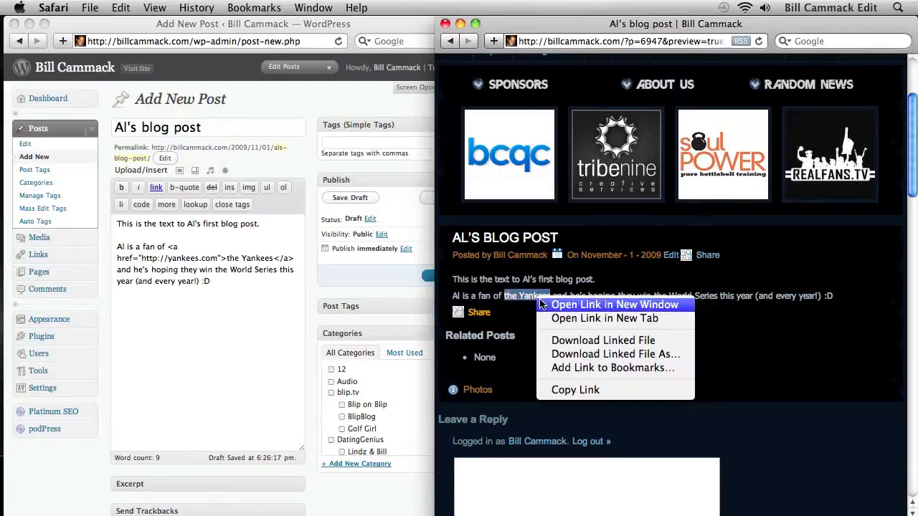
left_click(545, 305)
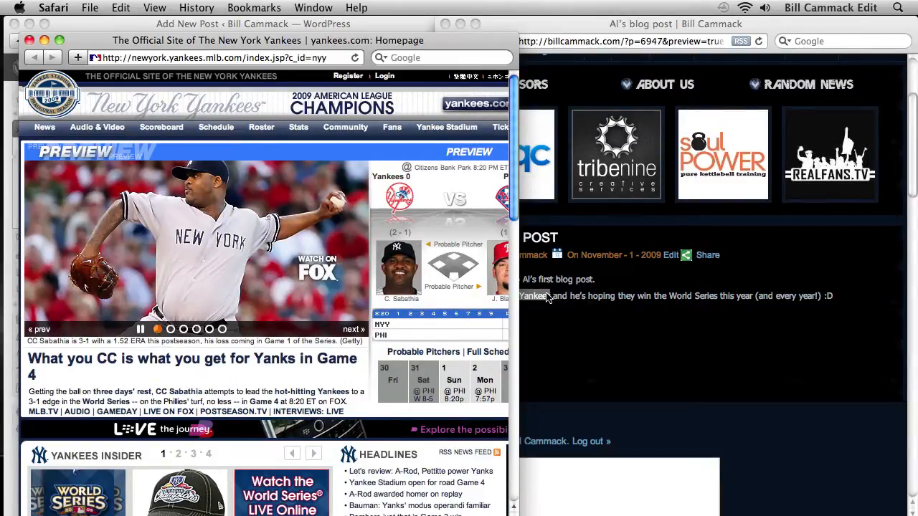
left_click(30, 40)
left_click(676, 303)
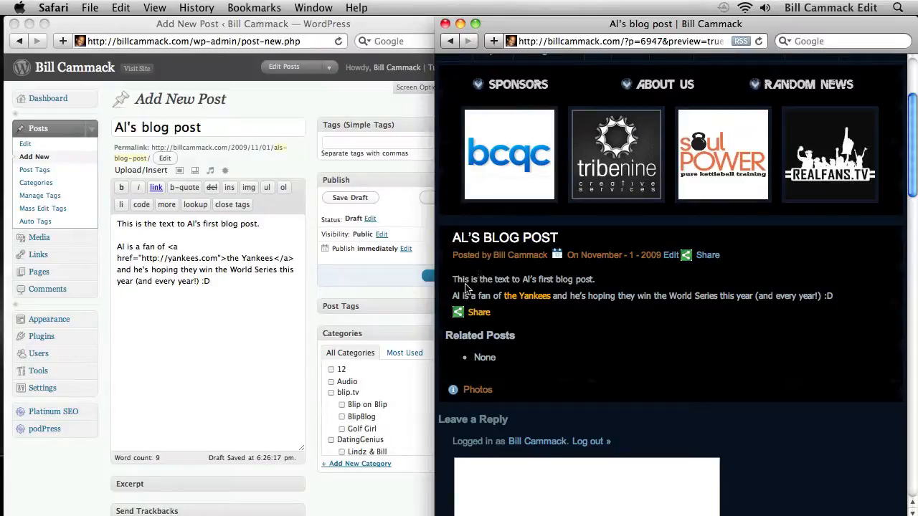
left_click(523, 301)
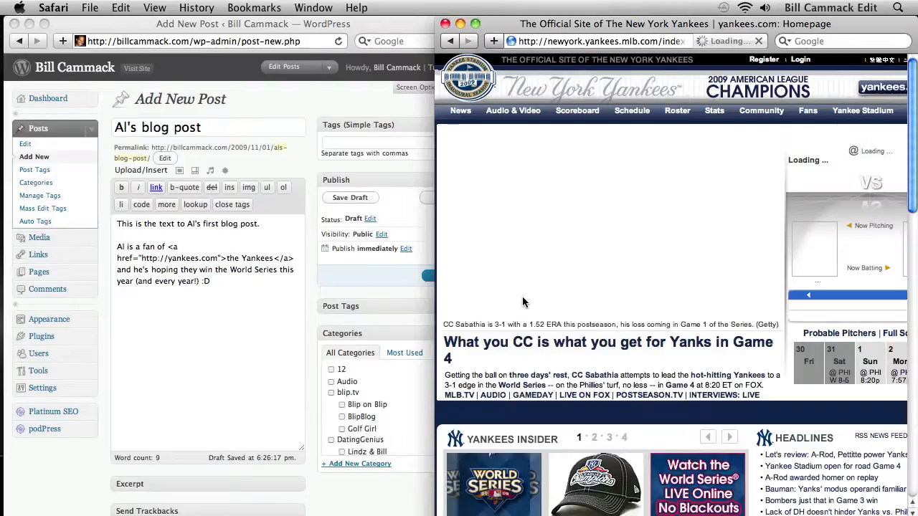
- Return from the Yankees site to the post preview, review the post text, and go back to the post editor
left_click(451, 42)
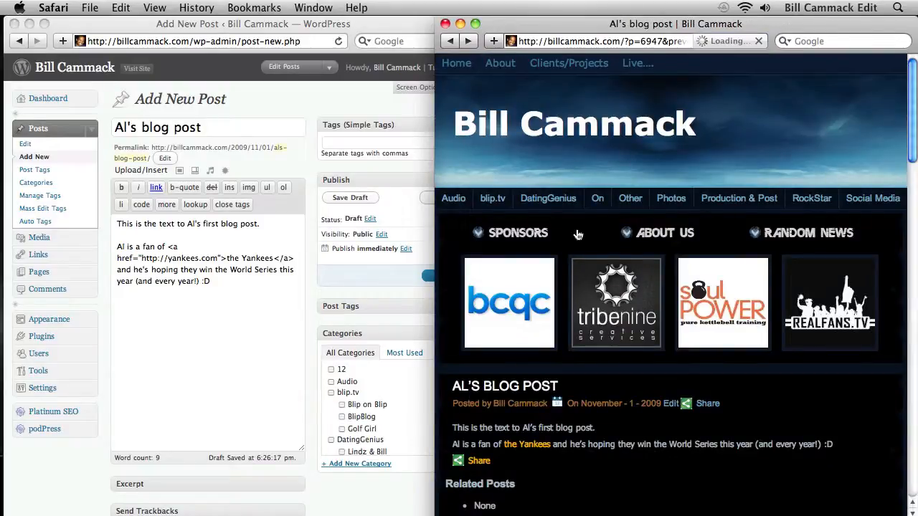
scroll(578, 235, "down", 5)
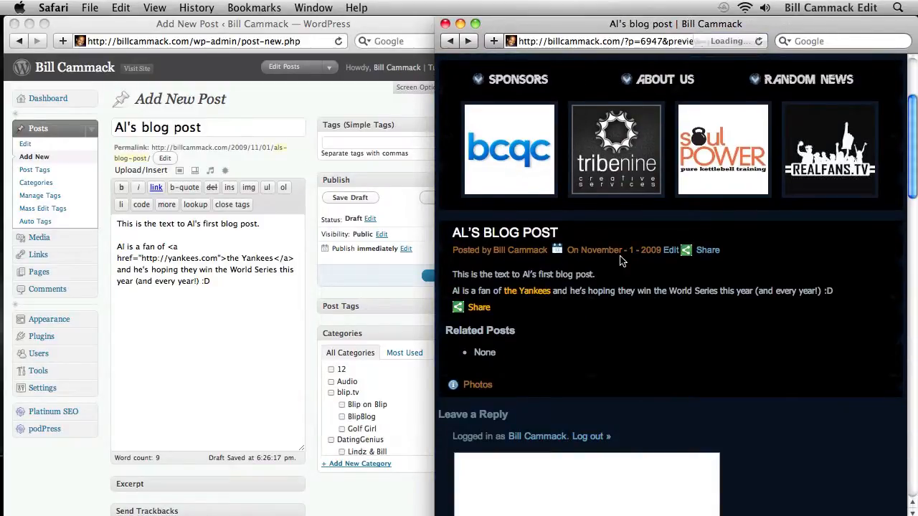
left_click(246, 328)
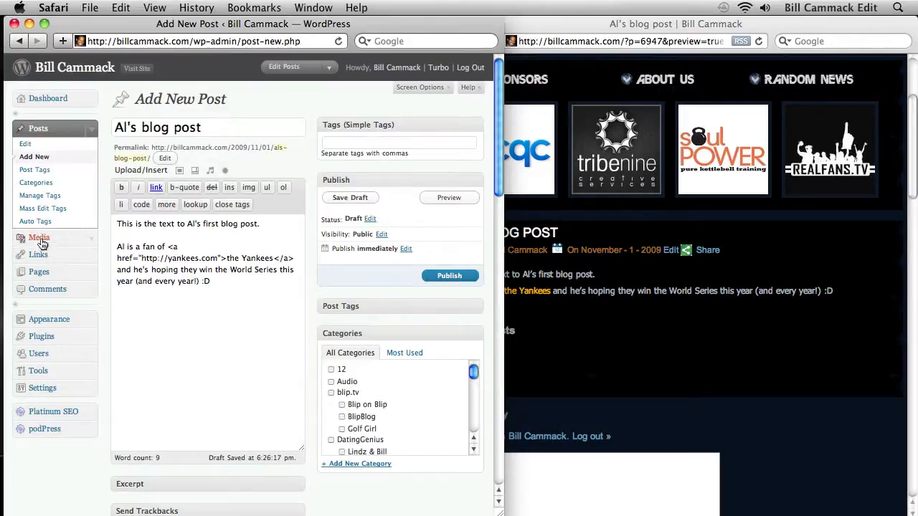
- Open the Media Library in a separate window, keeping the post editor open, and find the uploaded images
right_click(43, 242)
left_click(64, 246)
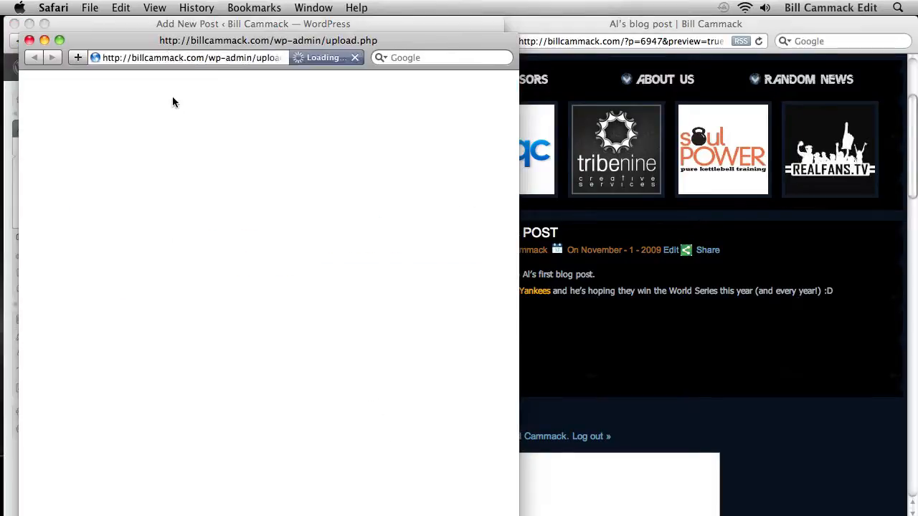
left_click_drag(148, 41, 305, 25)
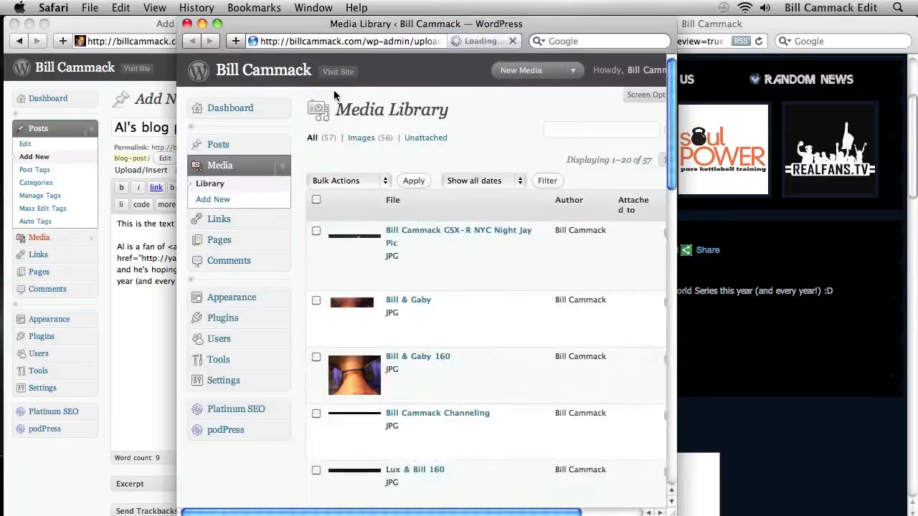
scroll(455, 230, "down", 5)
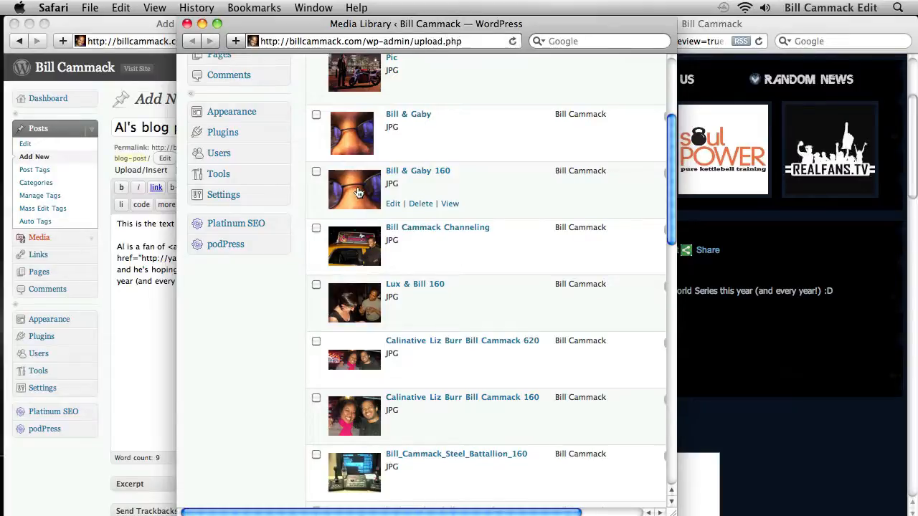
- Copy the file URL of the close-up glasses photo without 160 in its title, then close the media window
left_click(349, 136)
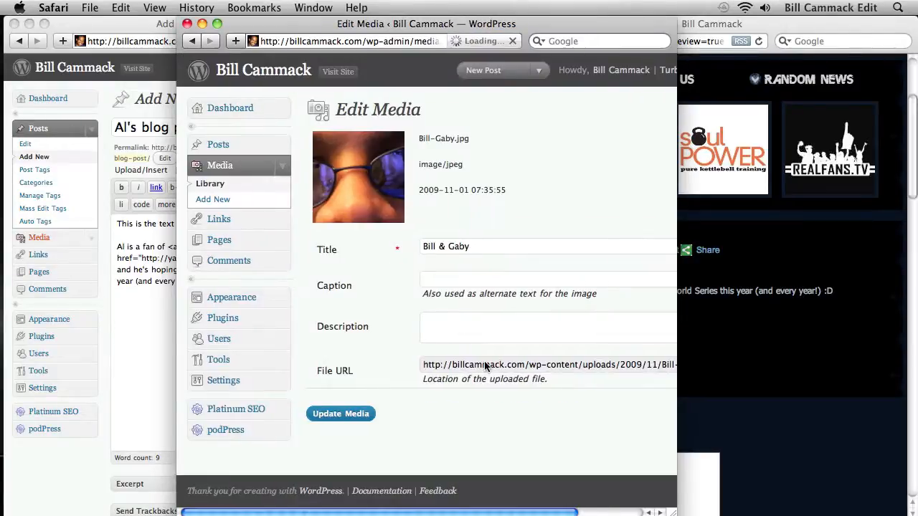
scroll(485, 366, "right", 3)
triple_click(523, 365)
key("super+c")
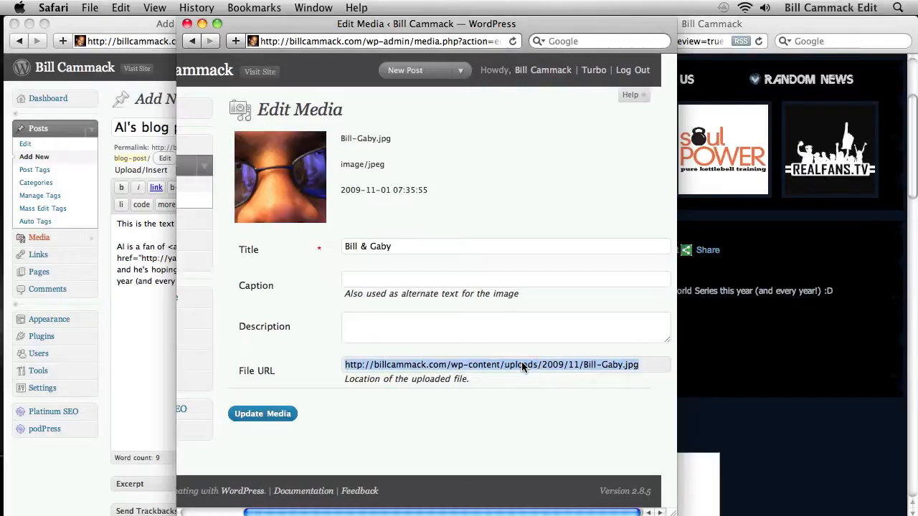
left_click(187, 24)
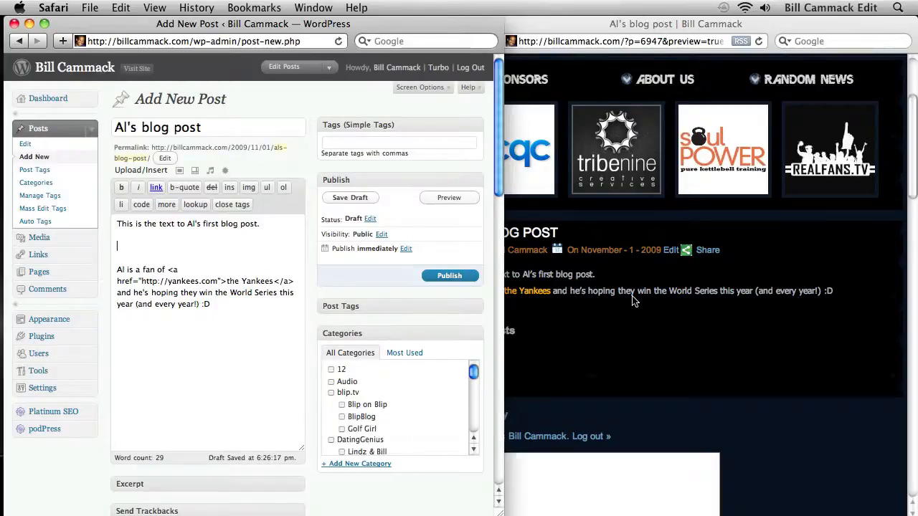
- Insert an image between the two paragraphs using the copied file URL, with the names of the people pictured as its description
left_click(545, 291)
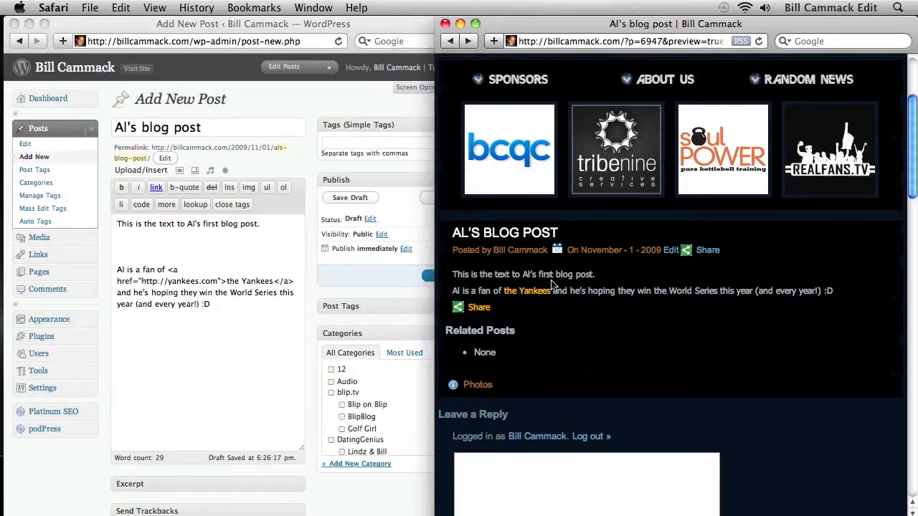
left_click(184, 242)
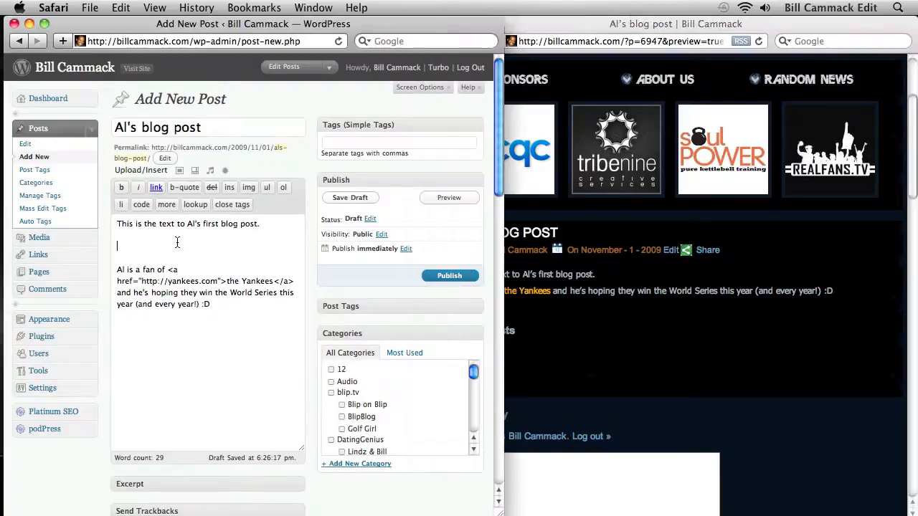
left_click(249, 187)
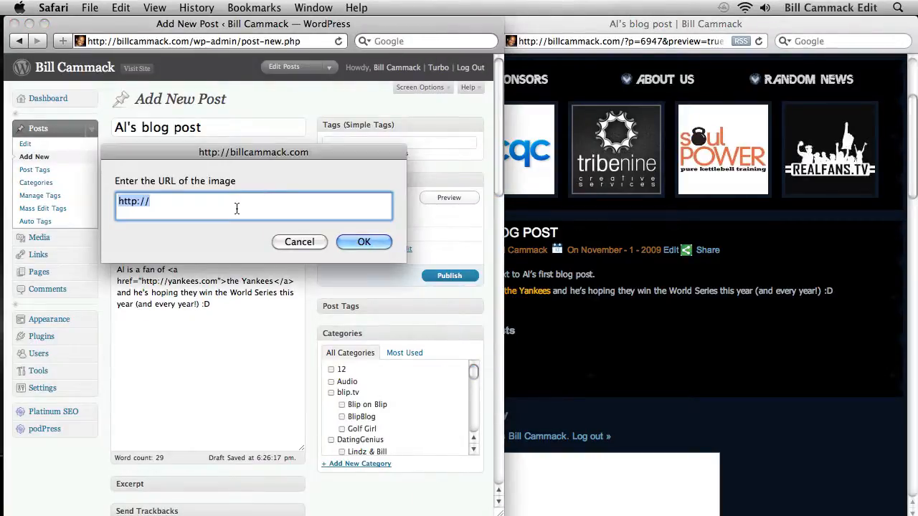
key("super+v")
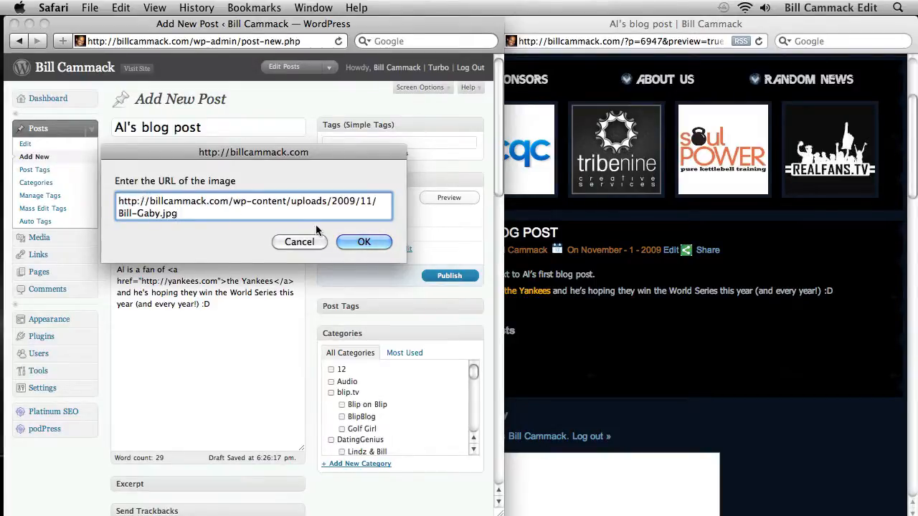
left_click(361, 243)
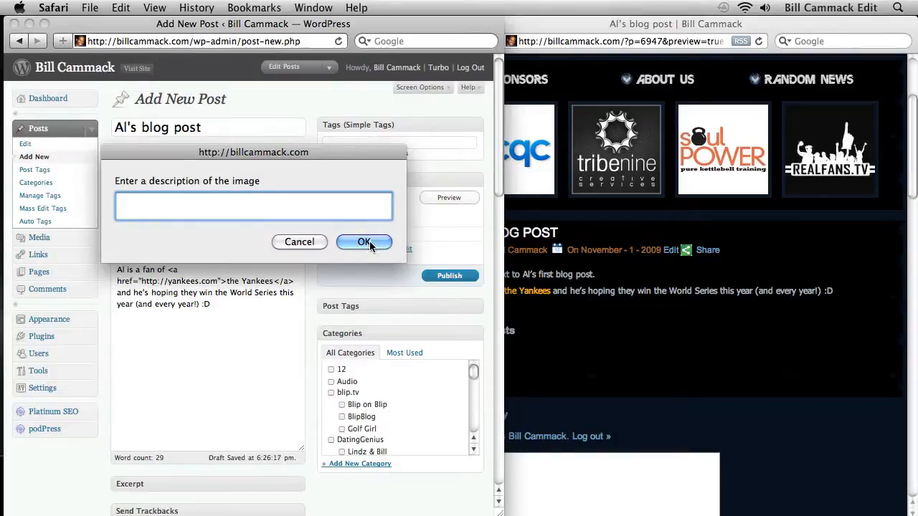
type("Bill & Gaby")
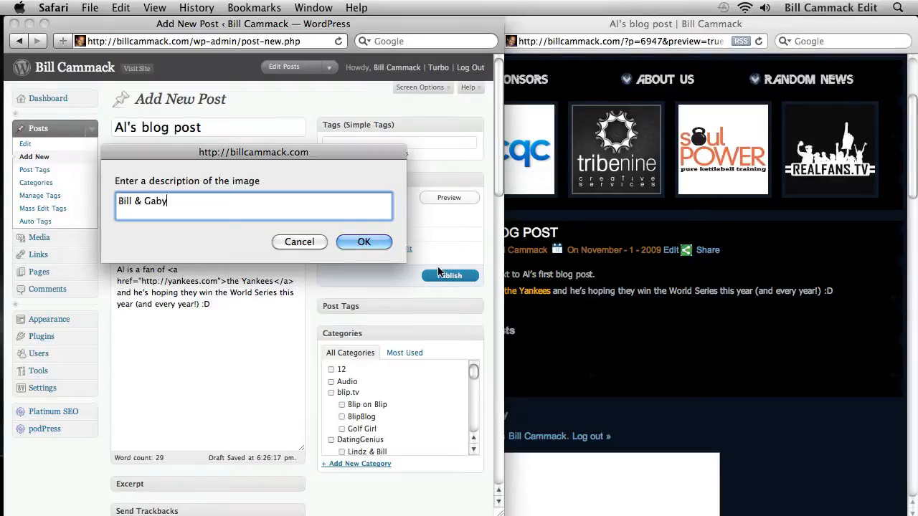
left_click(365, 241)
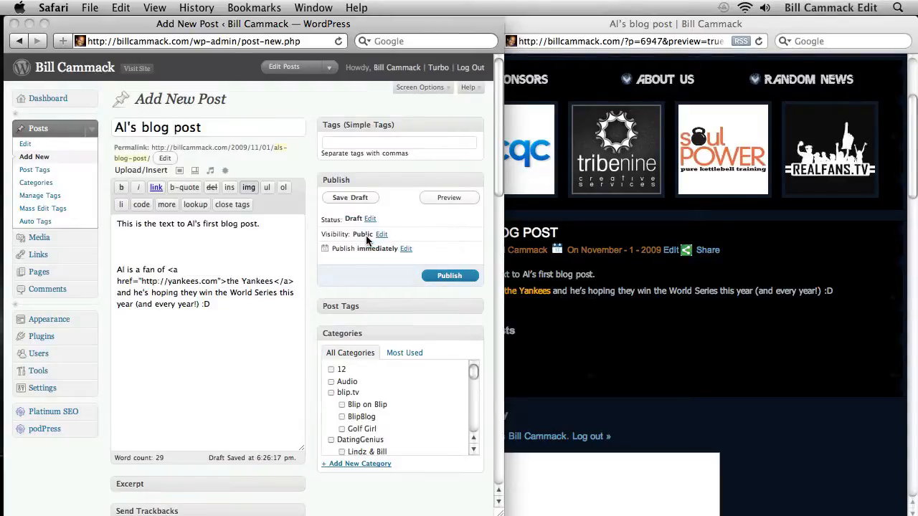
- Preview the post and check the inserted image's placement and whether it offers any link options
left_click(448, 199)
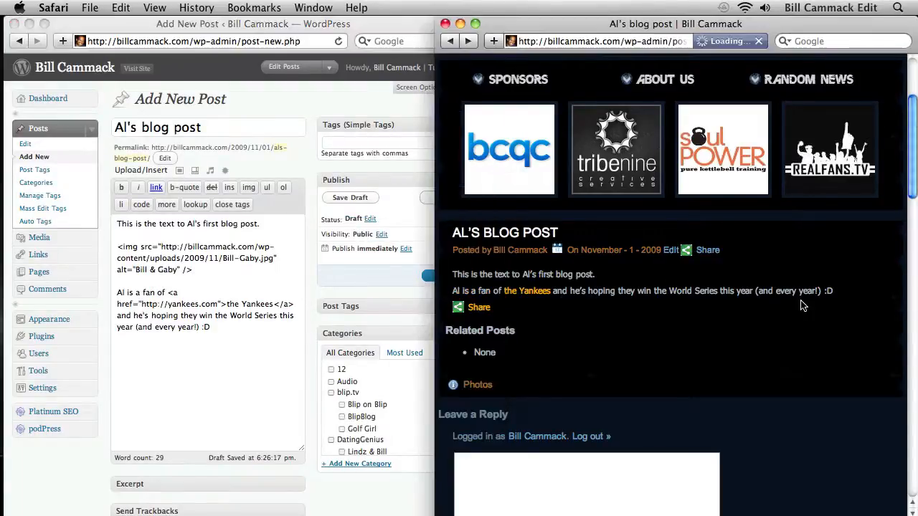
left_click(803, 306)
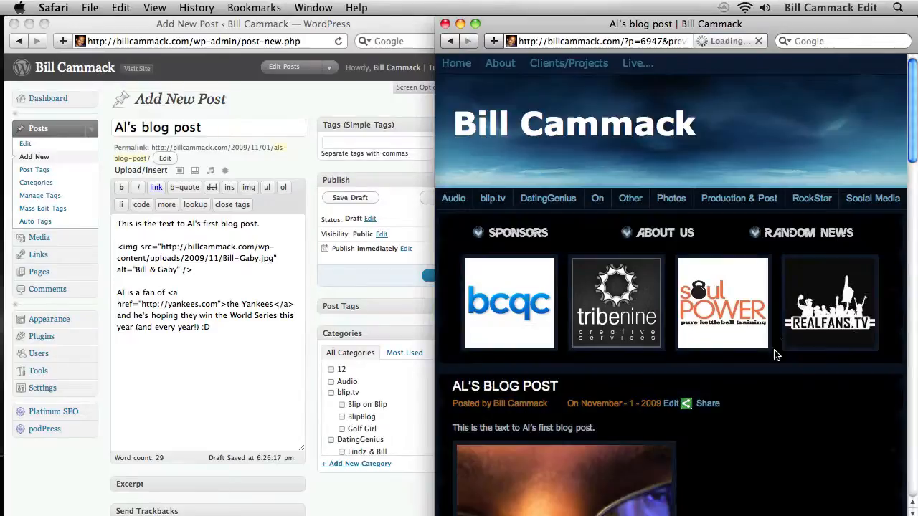
scroll(846, 373, "down", 5)
scroll(850, 384, "down", 2)
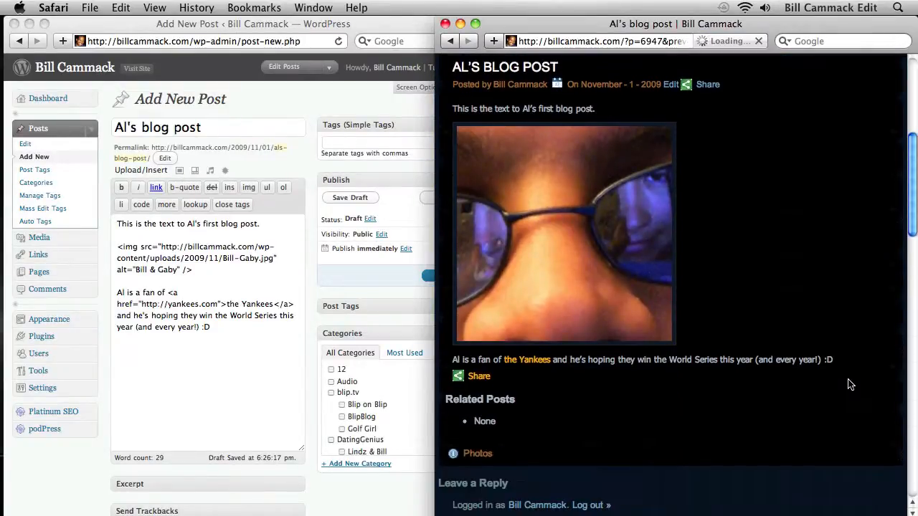
scroll(851, 384, "up", 1)
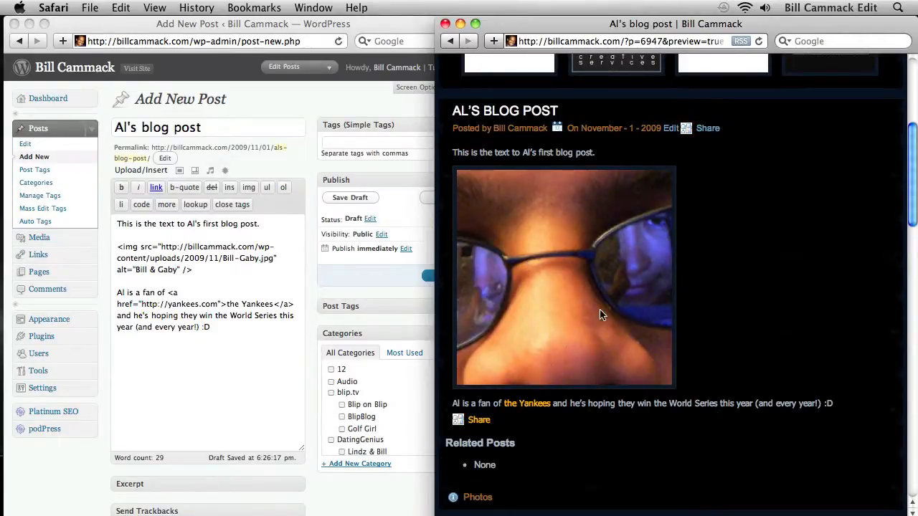
right_click(623, 309)
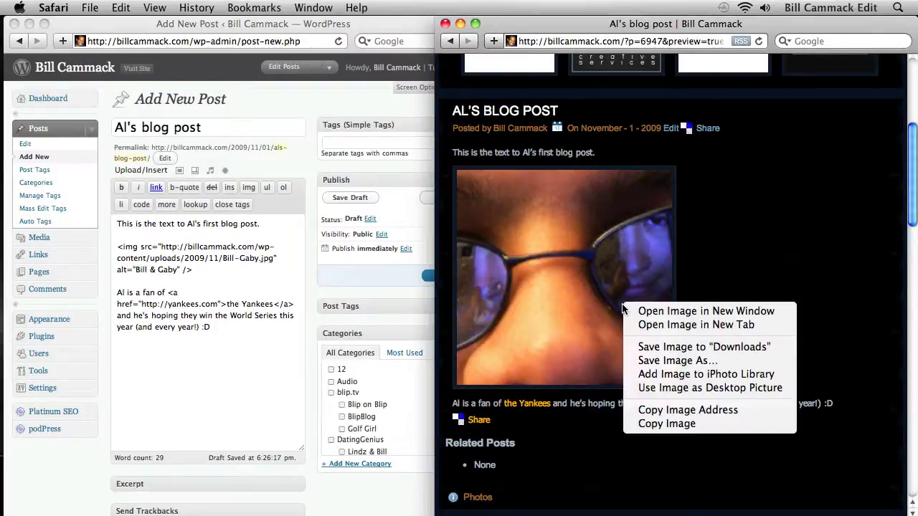
left_click(742, 234)
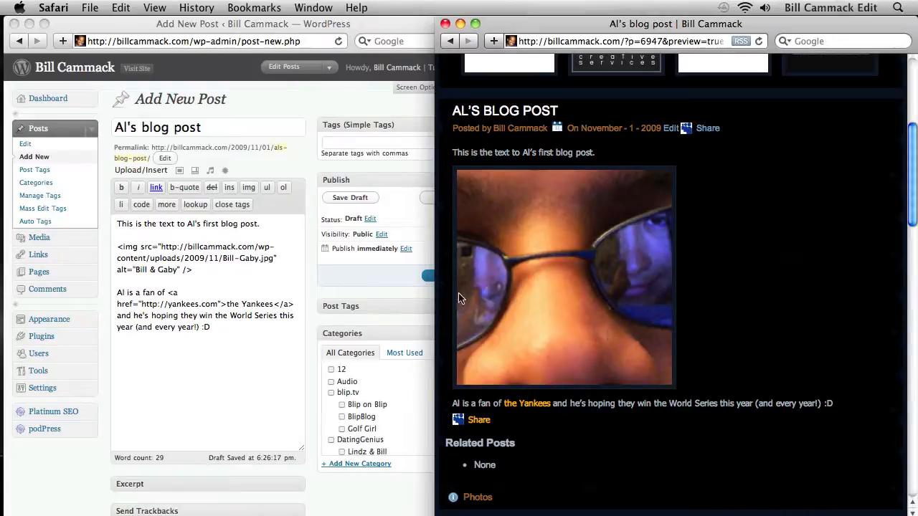
left_click(216, 280)
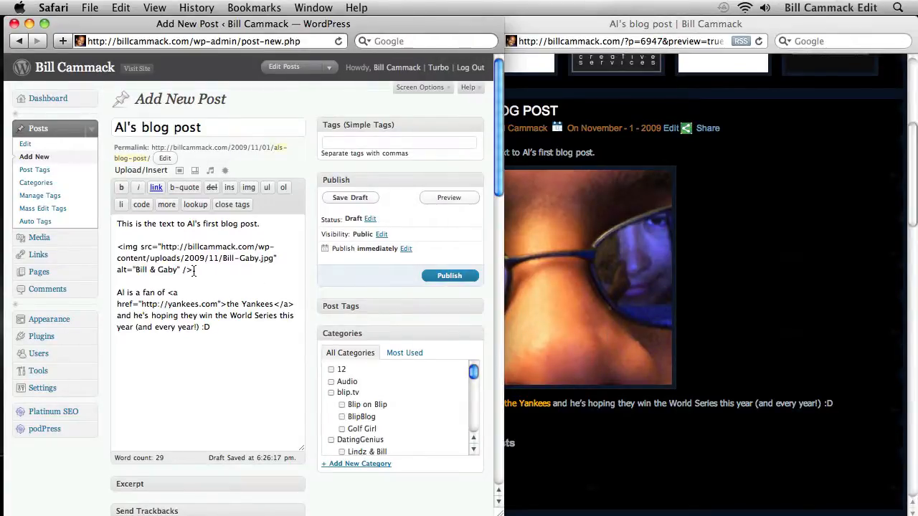
left_click_drag(193, 270, 118, 253)
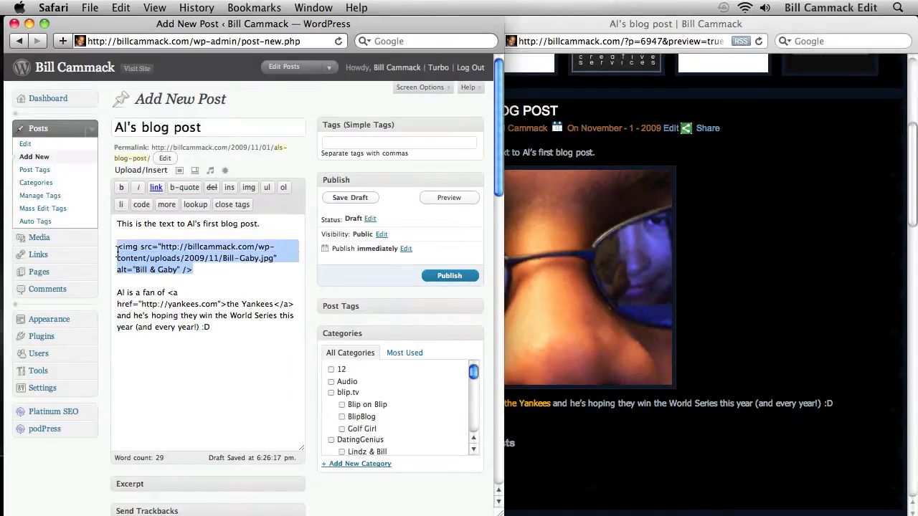
left_click(209, 282)
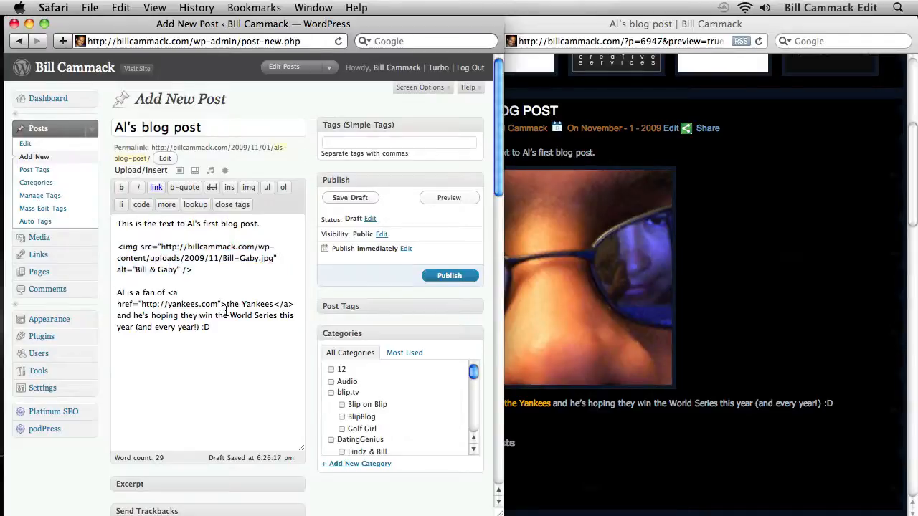
left_click_drag(226, 305, 166, 296)
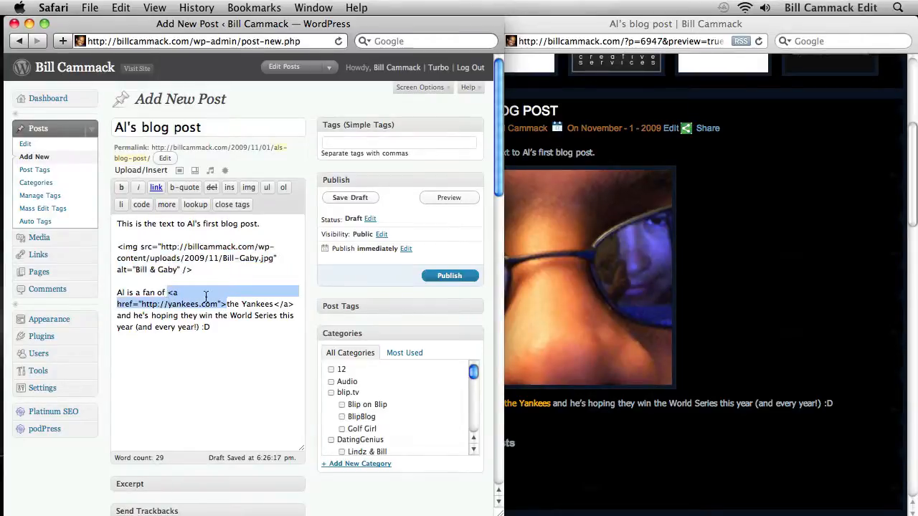
key("super+c")
left_click(118, 247)
key("super+v")
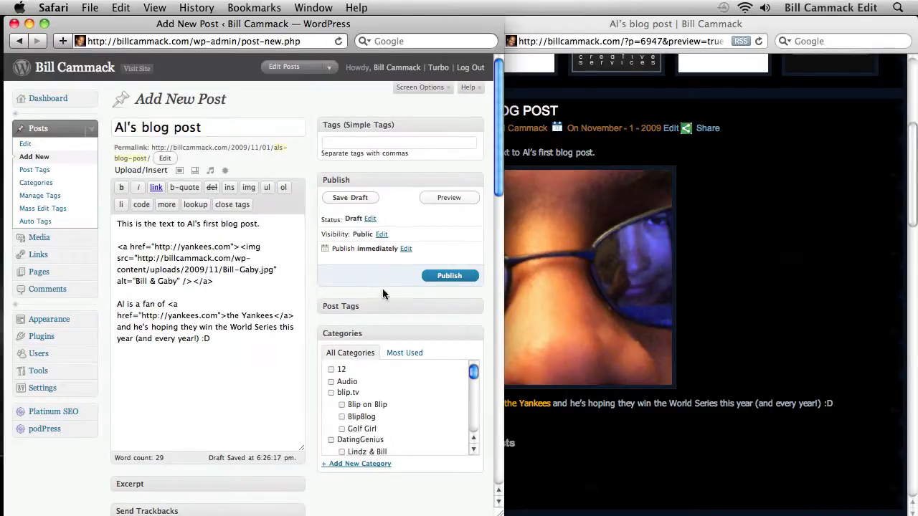
- Preview the post and follow the image's link to test it
left_click(449, 198)
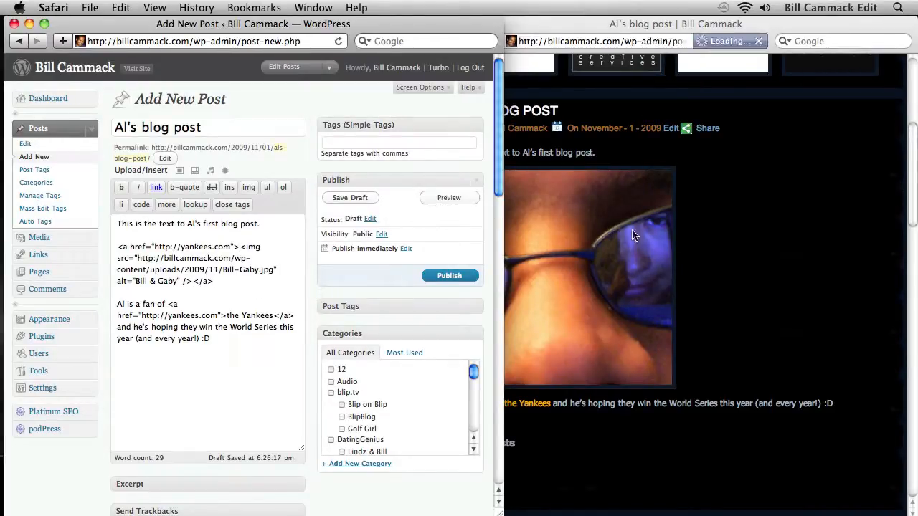
left_click(799, 261)
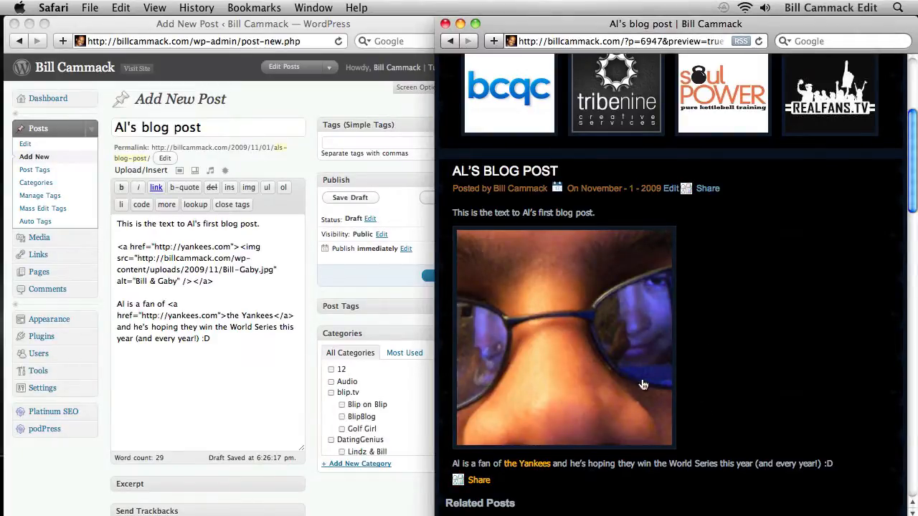
left_click(562, 298)
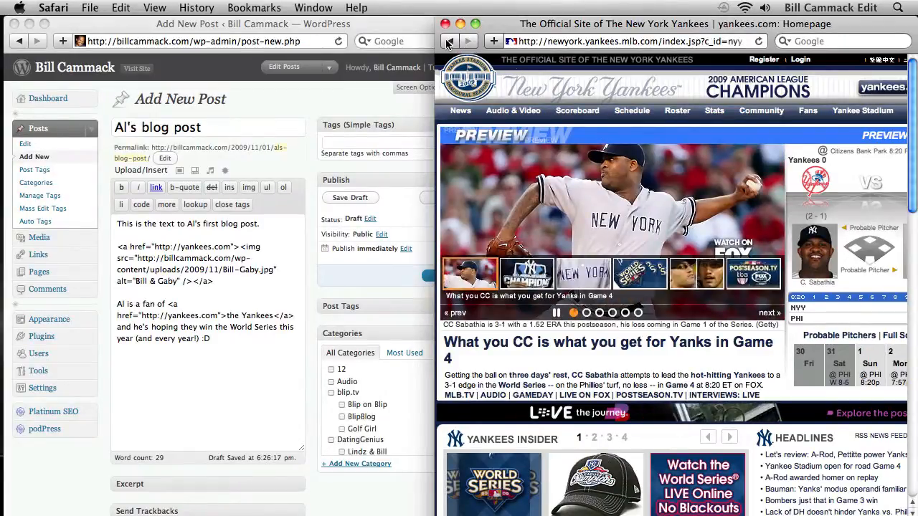
- Go back to the post preview and compare the linked image with its code in the editor
left_click(445, 41)
mouse_move(558, 154)
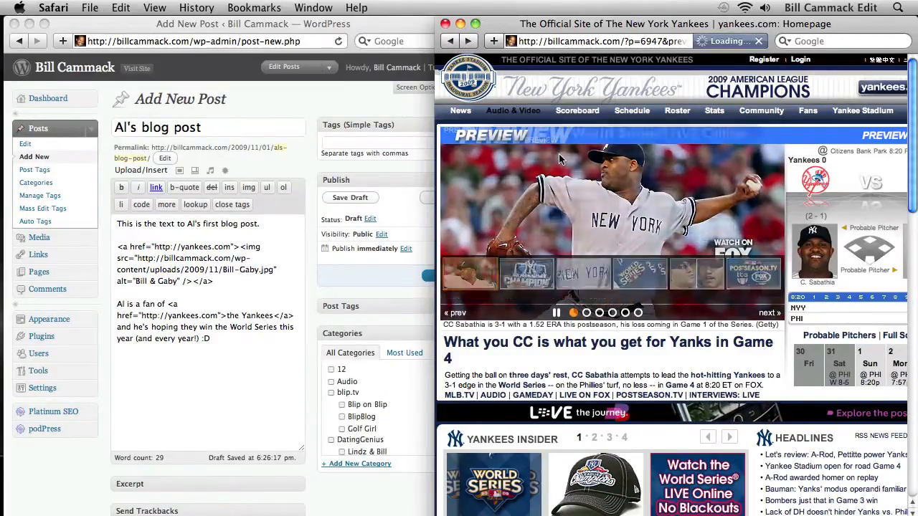
left_click(463, 42)
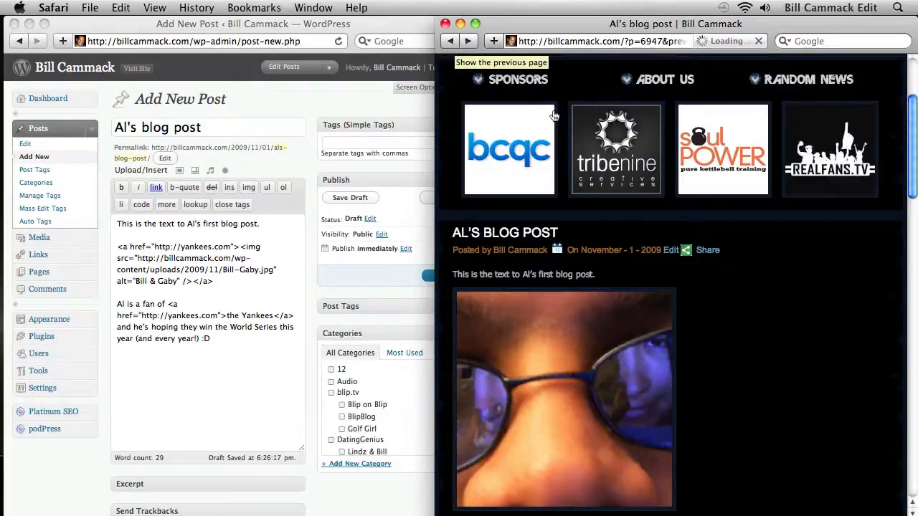
scroll(811, 435, "down", 5)
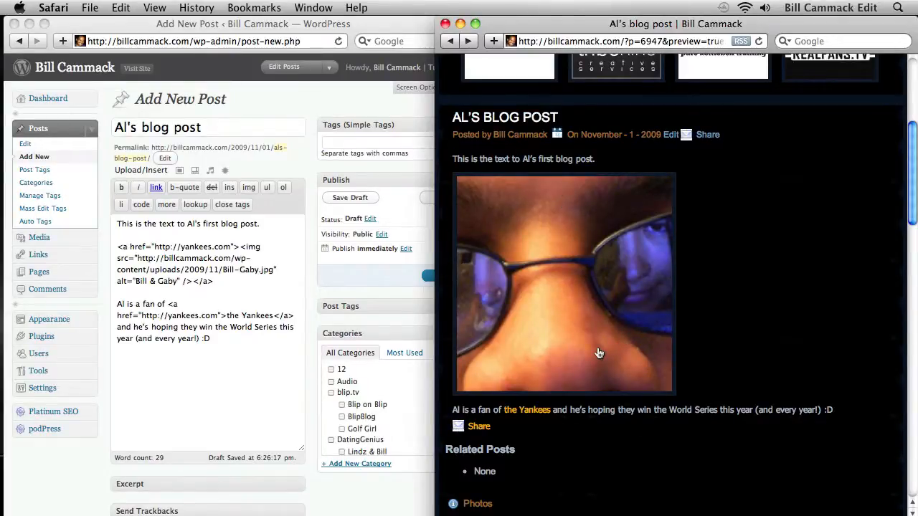
left_click(173, 267)
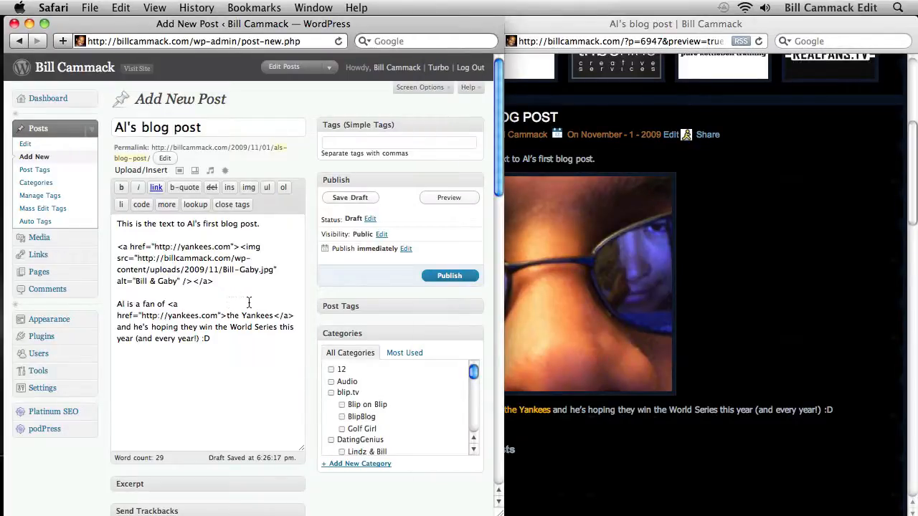
left_click(711, 320)
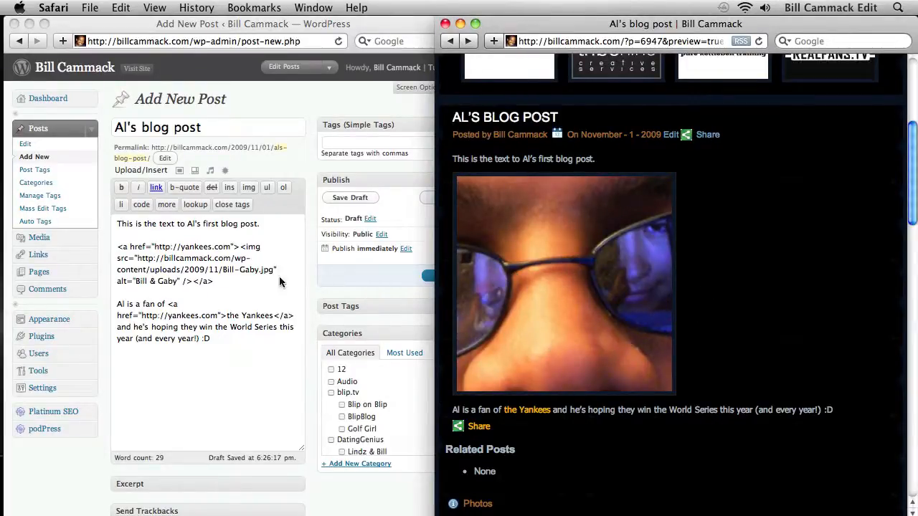
- Add width="100" to the image tag in the post code and preview the resized image
left_click(231, 267)
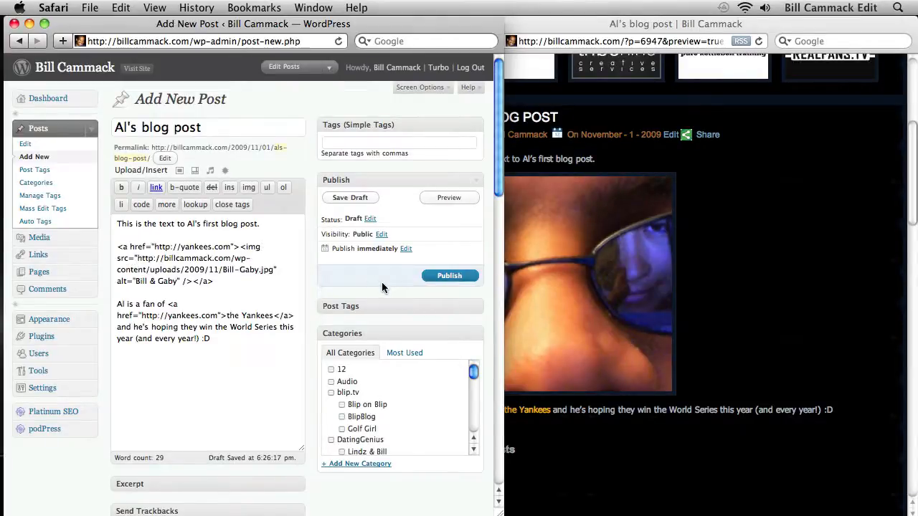
type("width=\"100")
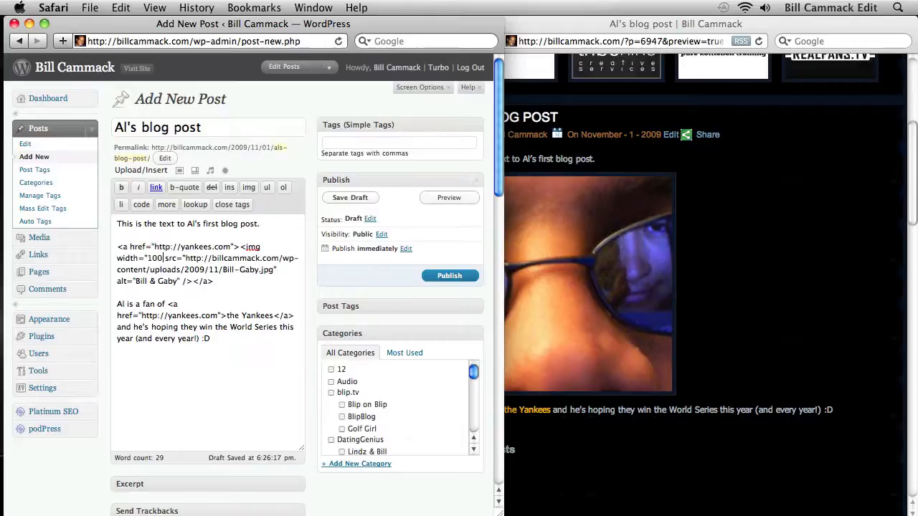
type("\"")
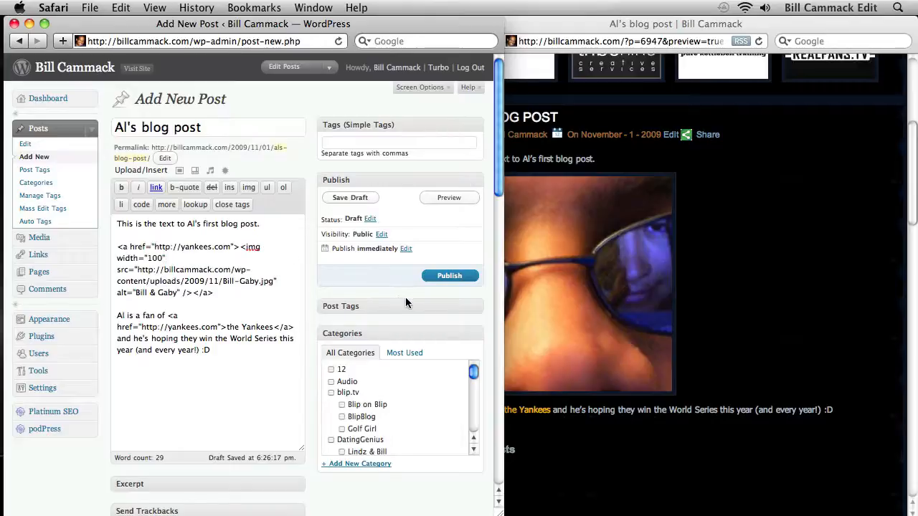
left_click(451, 199)
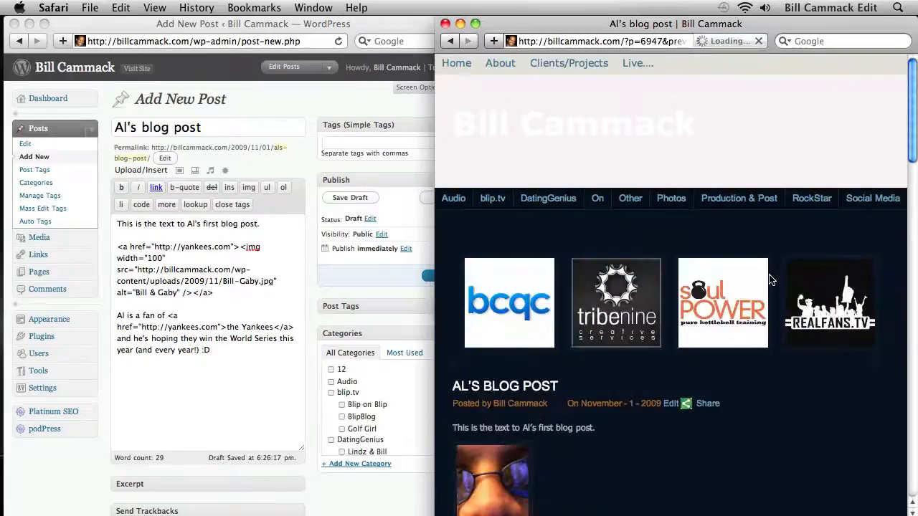
scroll(771, 280, "down", 5)
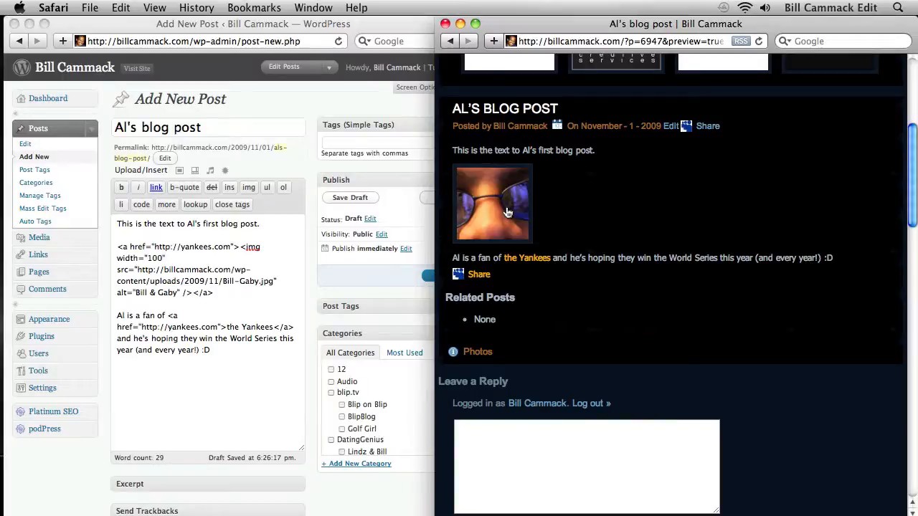
- Add three closing paragraphs: "More and more and more and more and more.", "This is what we think about videoblogging." and "Lots of fun, this is! :D"
left_click(229, 350)
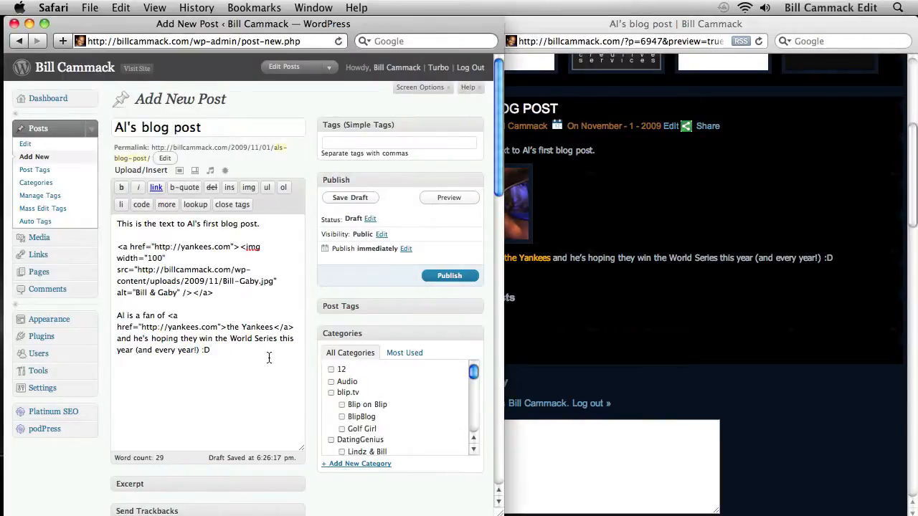
key("Return")
key("Return")
type("More and more and more and more and m")
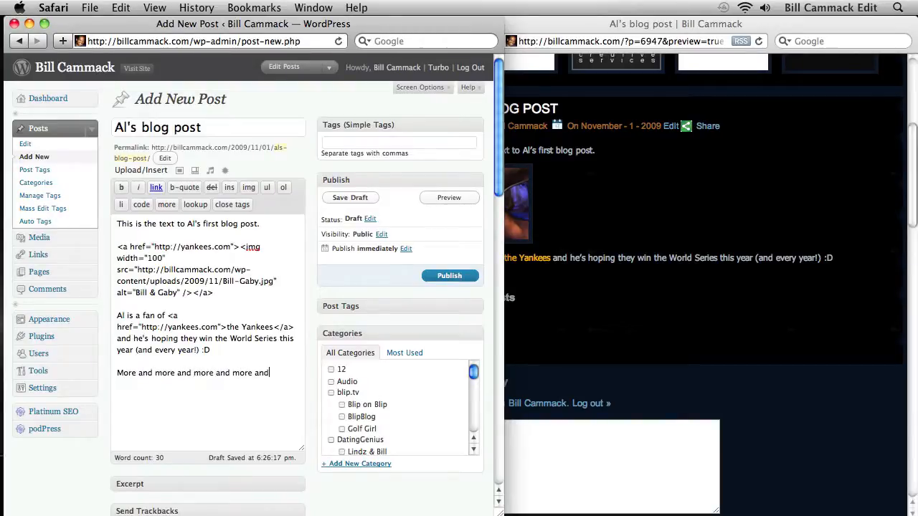
type("ore.")
key("Return")
key("Return")
type("This is what we think about videoblo")
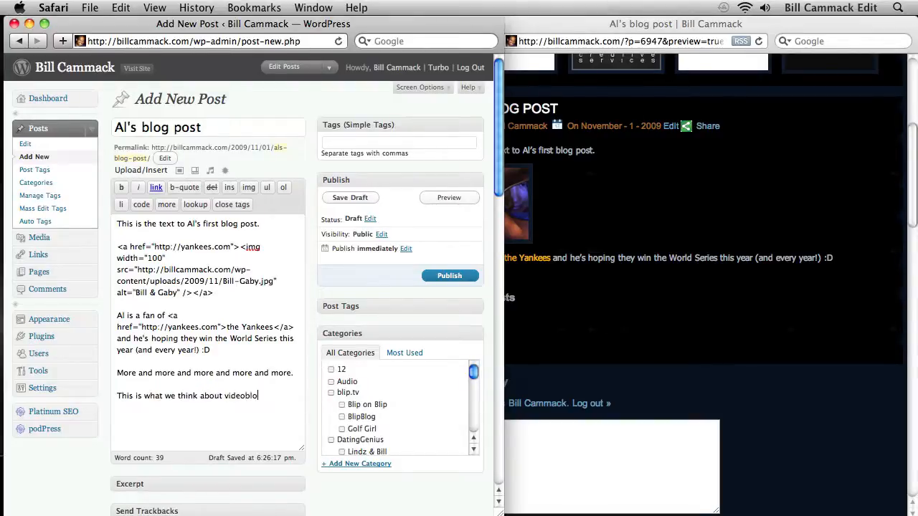
type("gging.")
key("Return")
key("Return")
type("this is!")
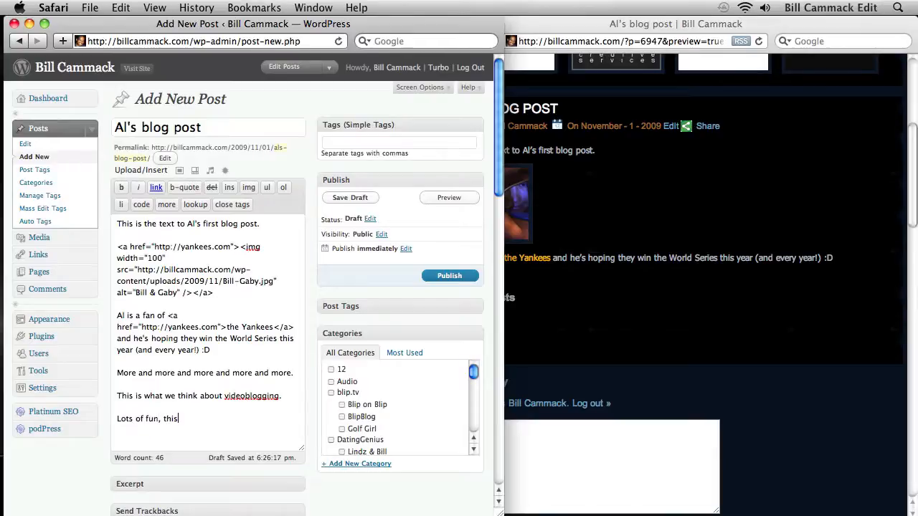
type(" :D")
- Preview the post and compare the layout of the image and the added paragraphs with the editor's code
left_click(449, 197)
left_click(853, 396)
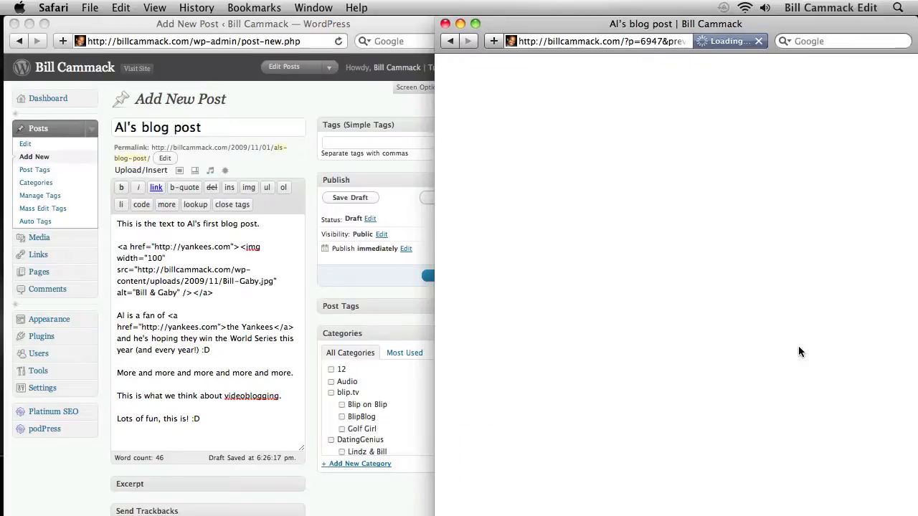
scroll(801, 351, "down", 6)
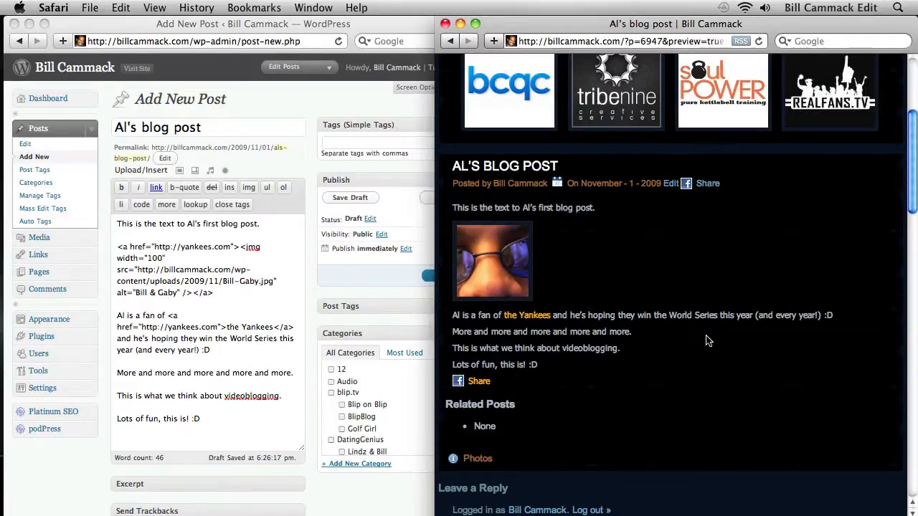
left_click(237, 296)
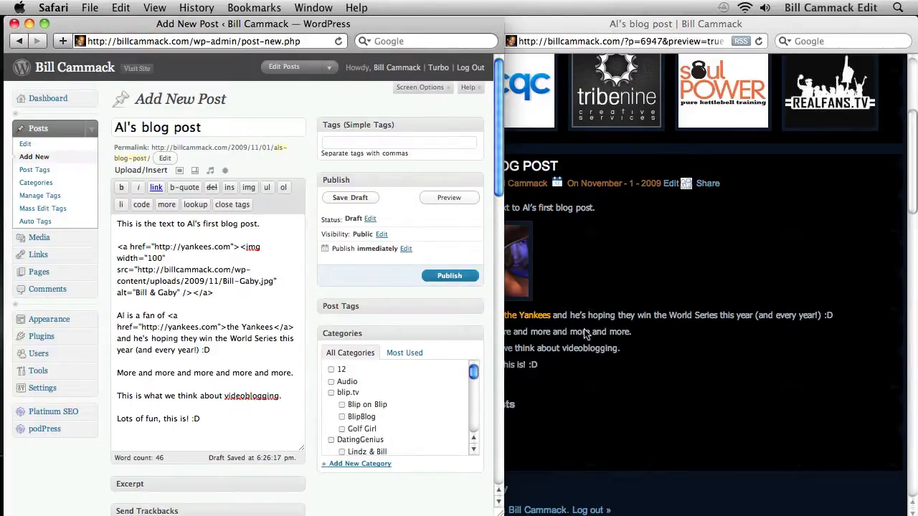
left_click(638, 341)
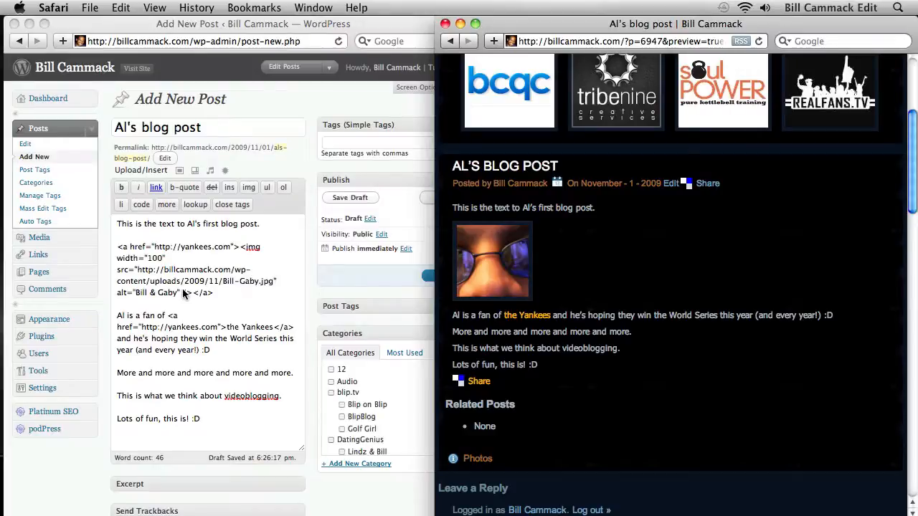
- Add style="float:left" to the image tag and remove the blank line between the image code and the Yankees paragraph
left_click(179, 269)
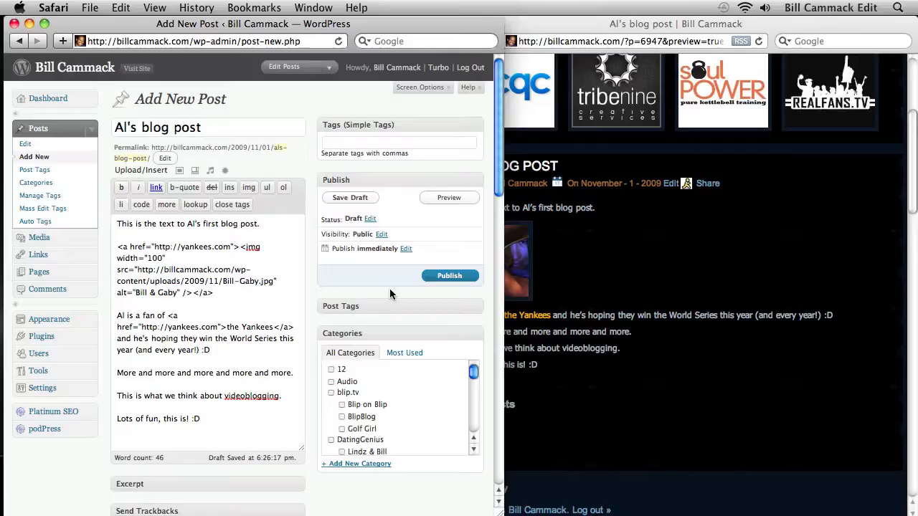
type("style=")
type("\"\"")
type("float")
type(":left")
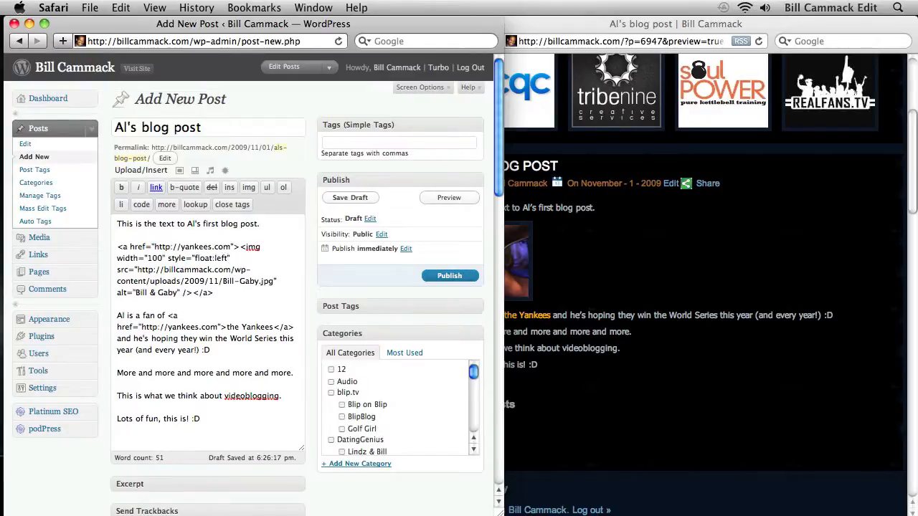
key("BackSpace")
key("BackSpace")
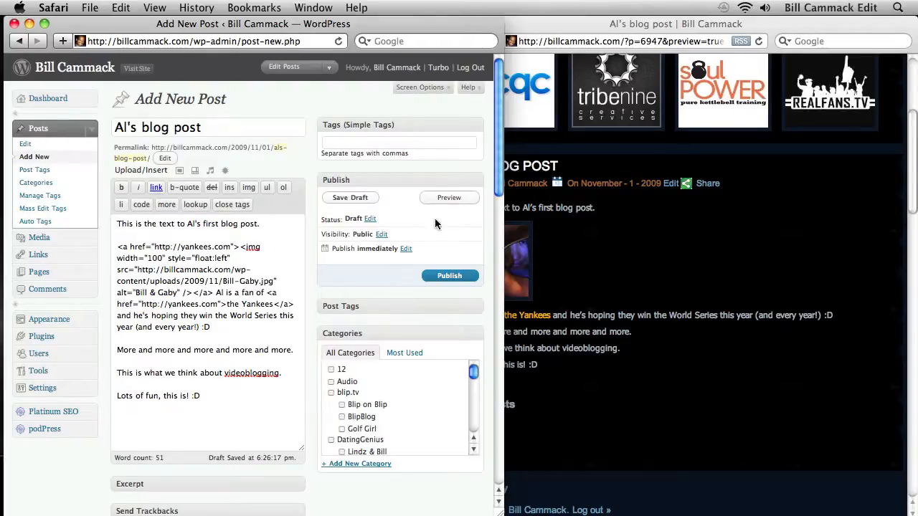
- Preview the post and check how the text flows around the floated image, comparing it with the editor
left_click(447, 198)
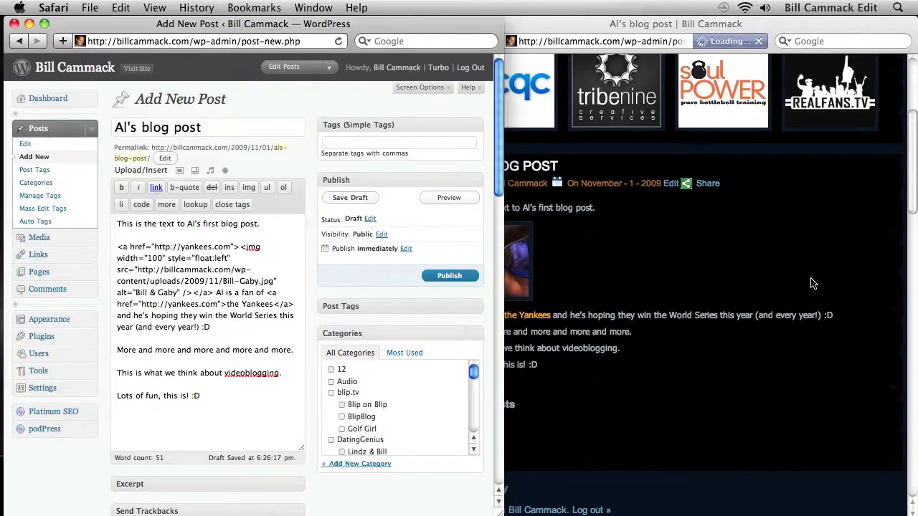
left_click(812, 284)
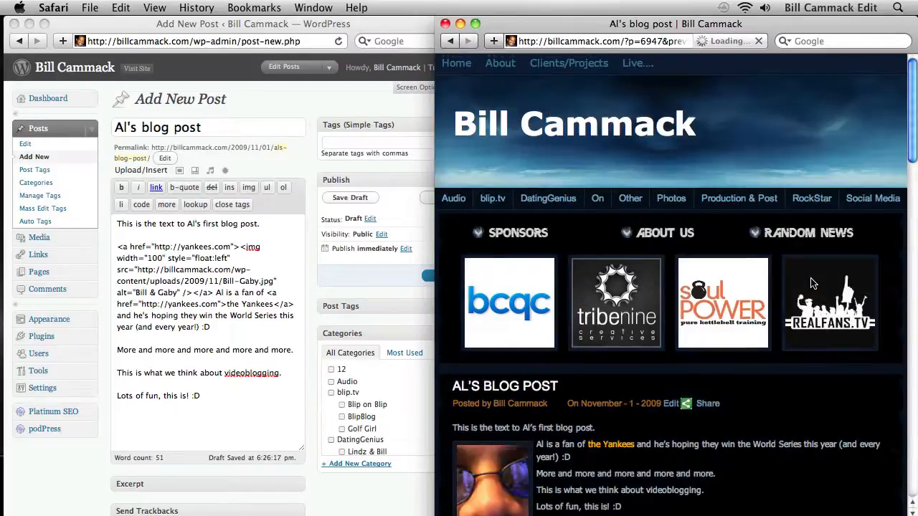
scroll(813, 284, "down", 6)
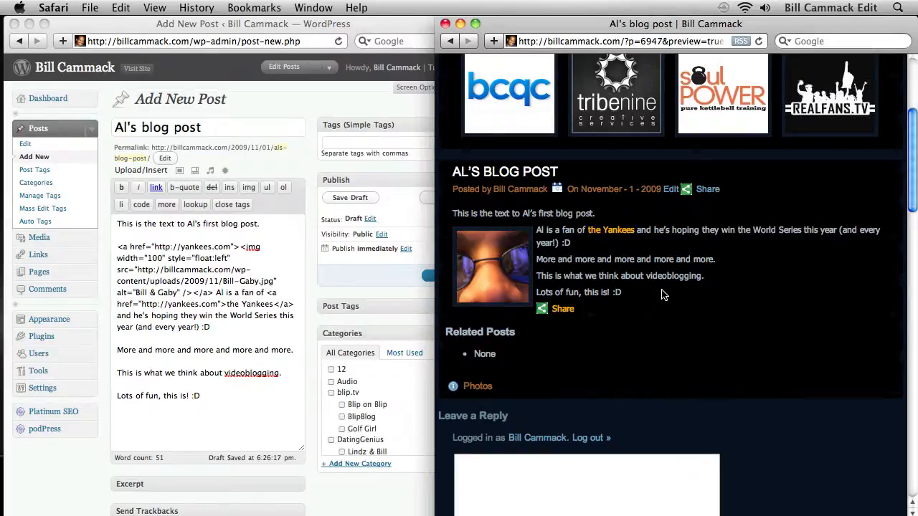
left_click(383, 291)
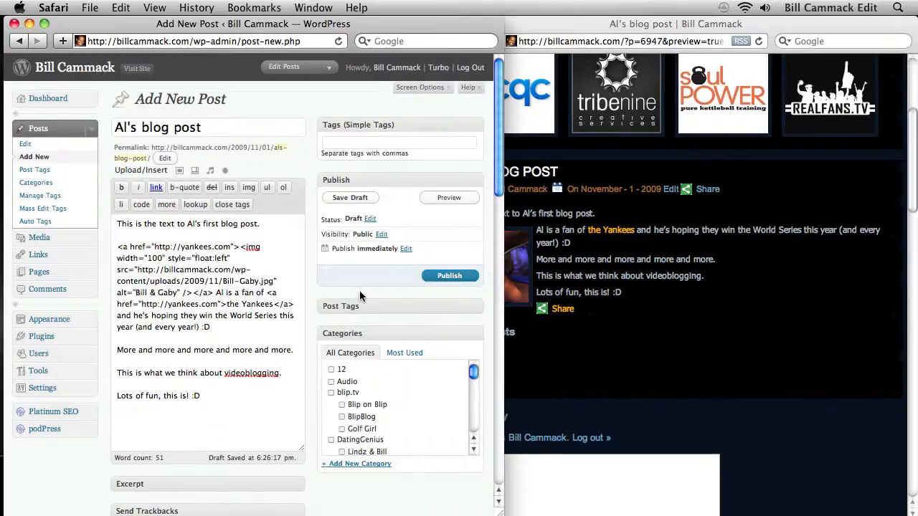
left_click(430, 142)
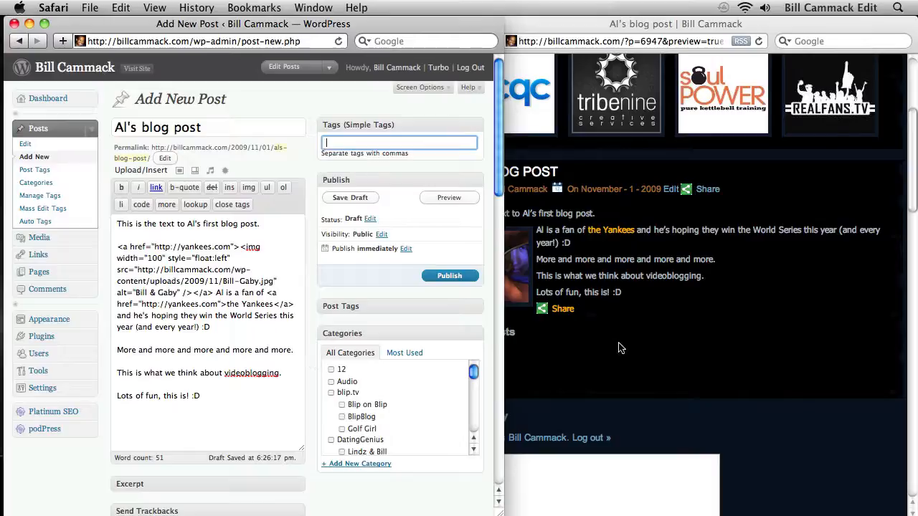
left_click(744, 337)
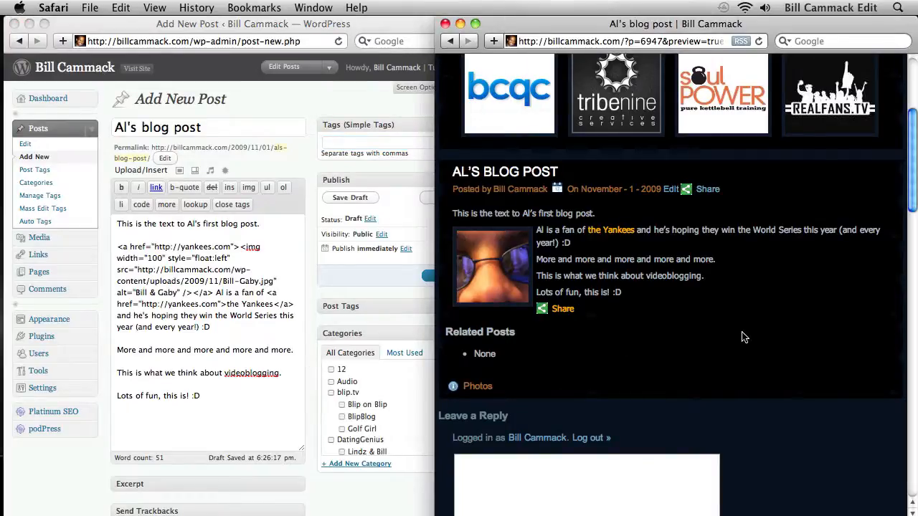